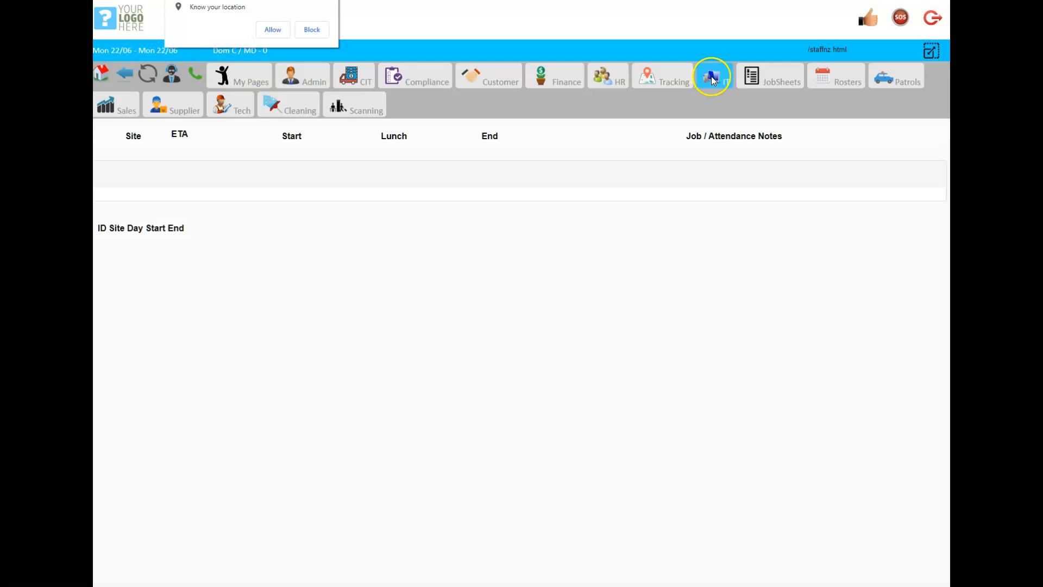
Open the Page Builder page from the IT section.
{"action": "left_click", "coordinate": [713, 80]}
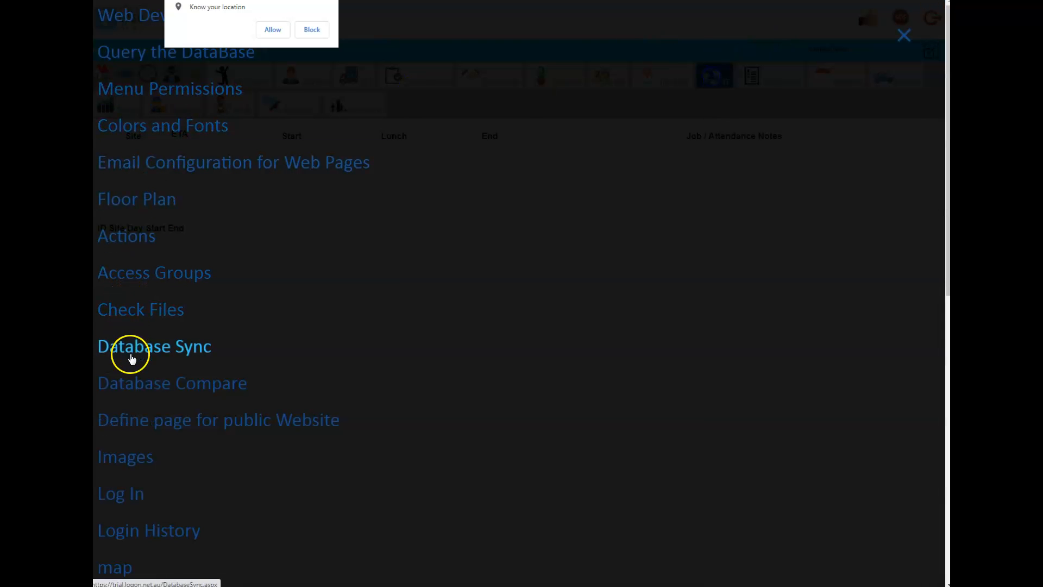
{"action": "scroll", "coordinate": [132, 358], "scroll_direction": "down", "scroll_amount": 5}
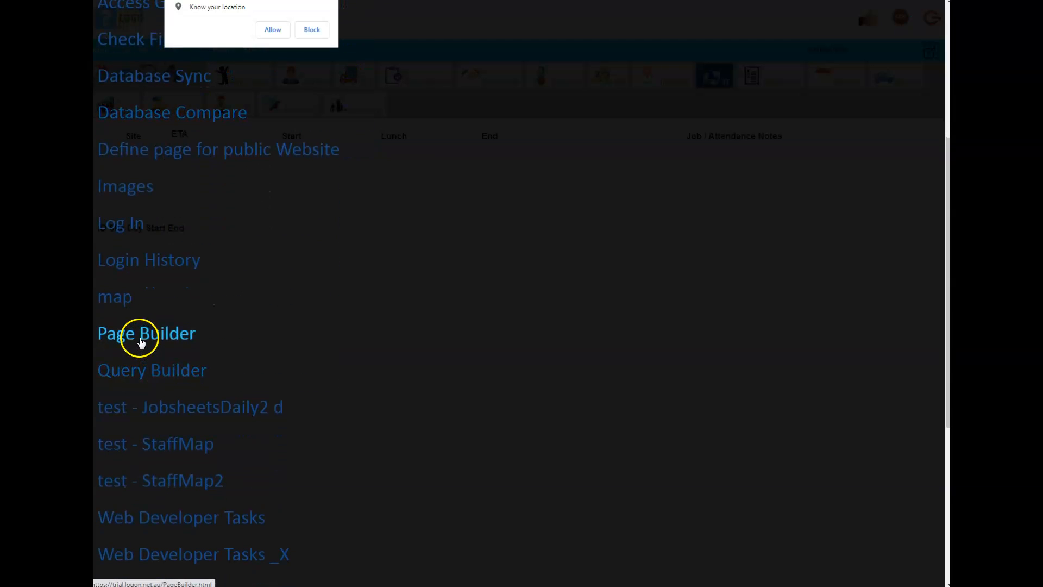
{"action": "left_click", "coordinate": [141, 340]}
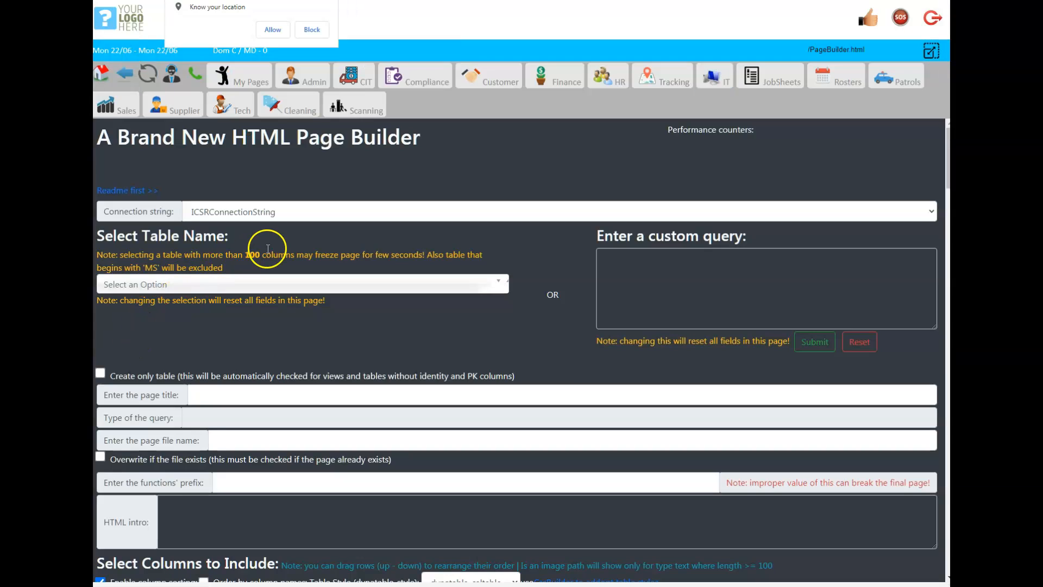
Find the tables starting with QB_ and choose qb_BankAccounts as the page's source table.
{"action": "left_click", "coordinate": [412, 282]}
{"action": "type", "text": "QB_"}
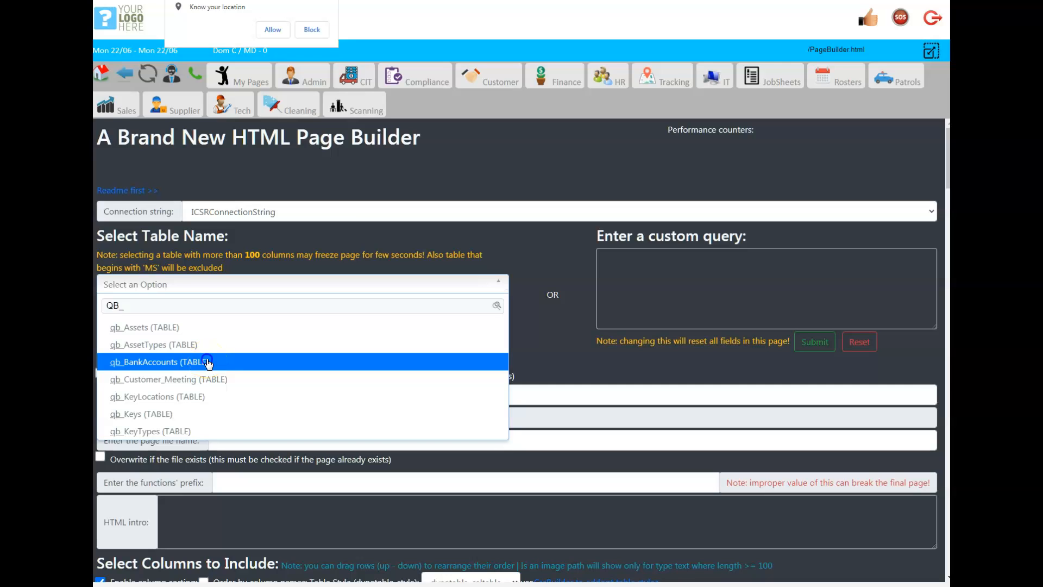
{"action": "left_click", "coordinate": [208, 363]}
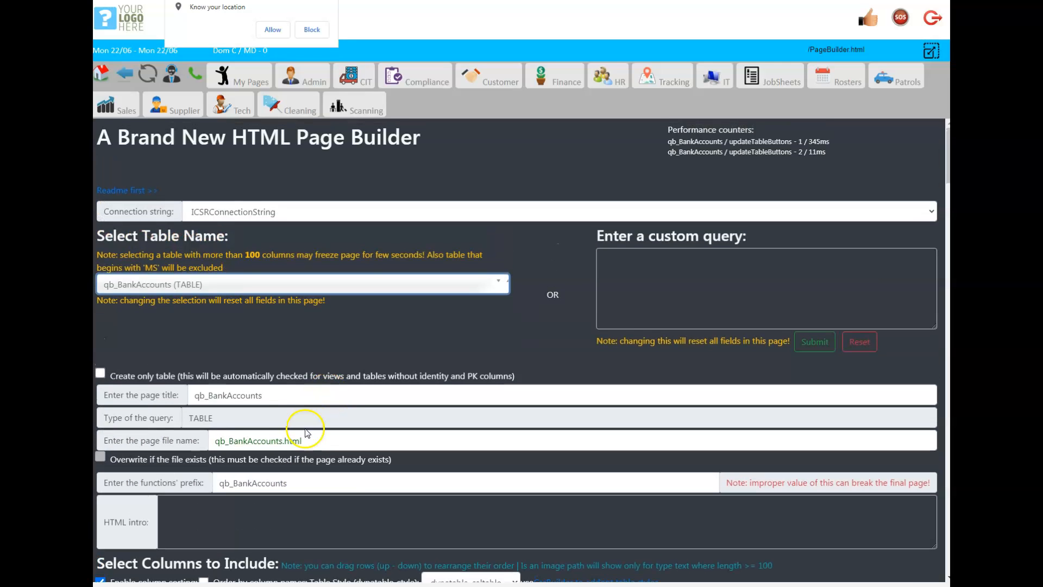
Enter the HTML intro "This page is used to access the Bank Accounts, Add, Edit and View".
{"action": "scroll", "coordinate": [282, 326], "scroll_direction": "down", "scroll_amount": 3}
{"action": "scroll", "coordinate": [272, 230], "scroll_direction": "up", "scroll_amount": 2}
{"action": "left_click", "coordinate": [192, 461]}
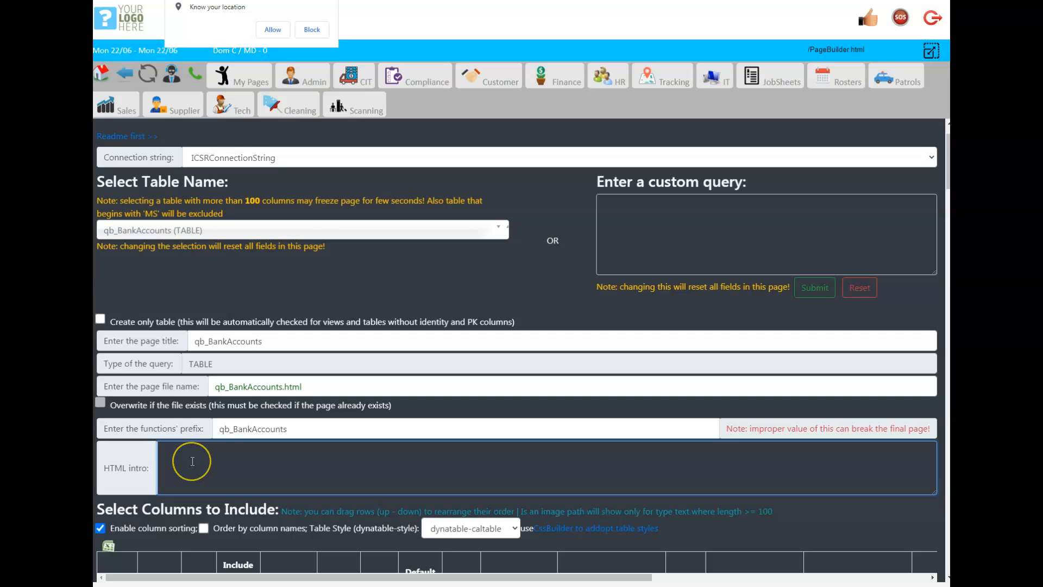
{"action": "type", "text": "This page is used to "}
{"action": "type", "text": "ew"}
{"action": "left_click", "coordinate": [358, 451]}
{"action": "type", "text": ","}
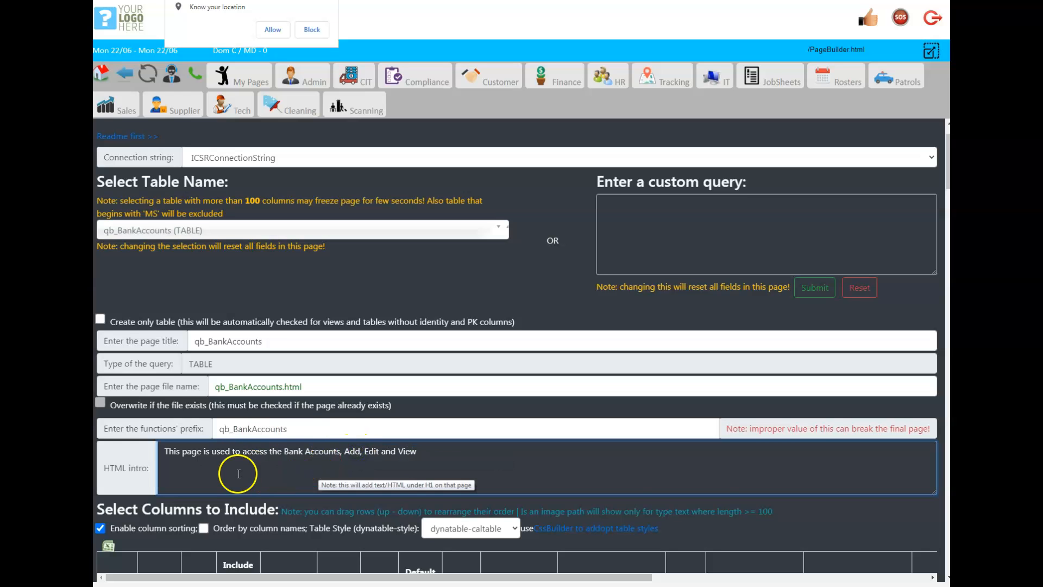
Include all columns of the table in the page.
{"action": "scroll", "coordinate": [238, 473], "scroll_direction": "down", "scroll_amount": 3}
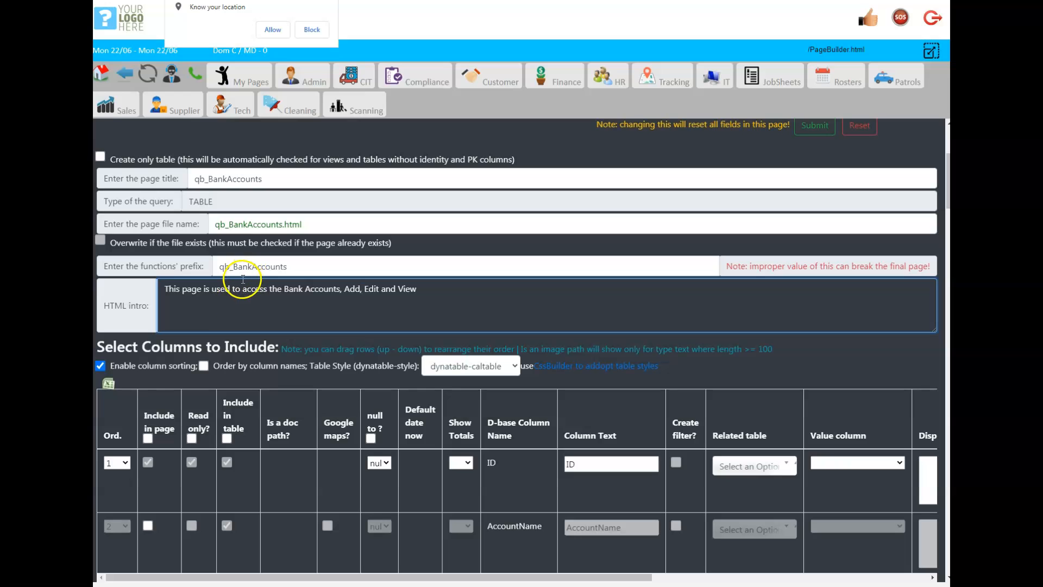
{"action": "left_click", "coordinate": [149, 438]}
{"action": "scroll", "coordinate": [161, 425], "scroll_direction": "down", "scroll_amount": 5}
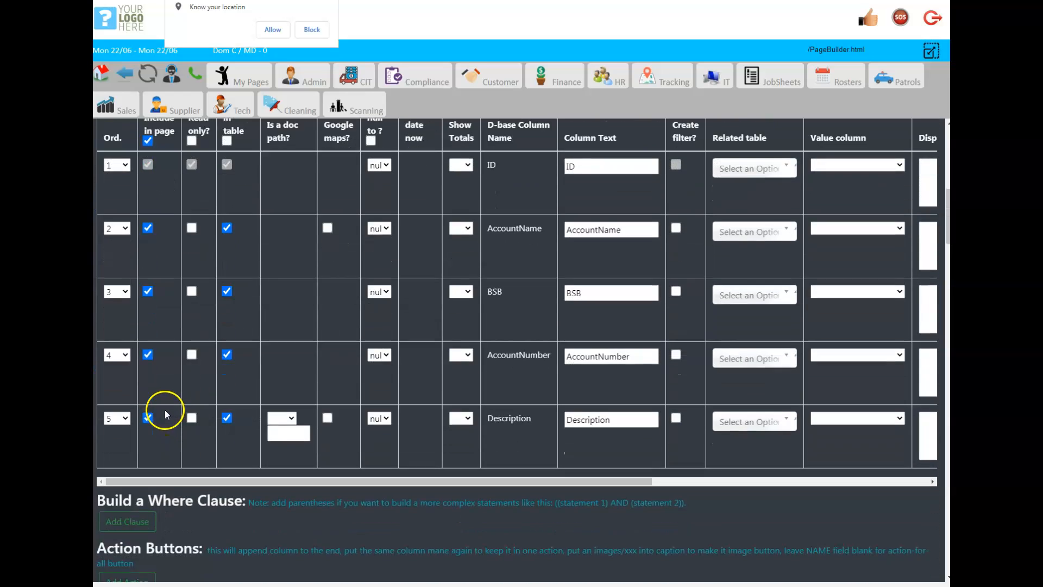
{"action": "scroll", "coordinate": [142, 246], "scroll_direction": "up", "scroll_amount": 1}
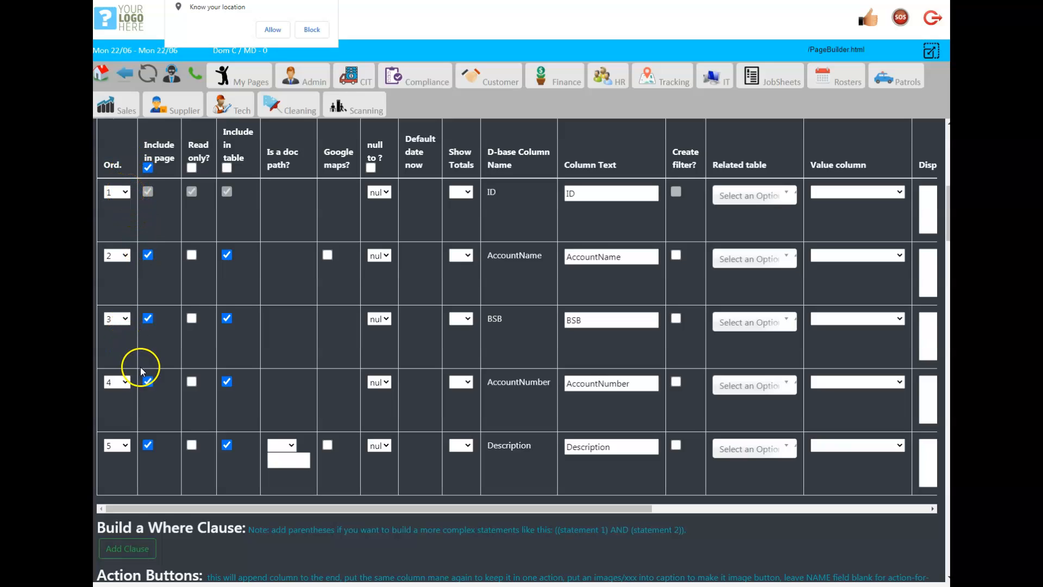
View the order options for the AccountName column and block the site's location request.
{"action": "left_click", "coordinate": [126, 257]}
{"action": "left_click", "coordinate": [125, 257]}
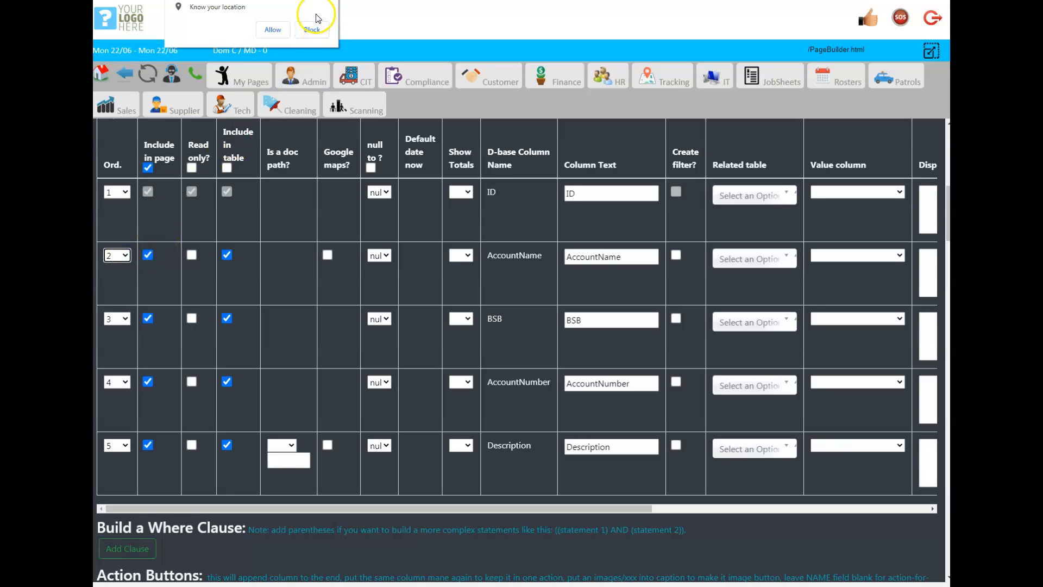
{"action": "left_click", "coordinate": [311, 30]}
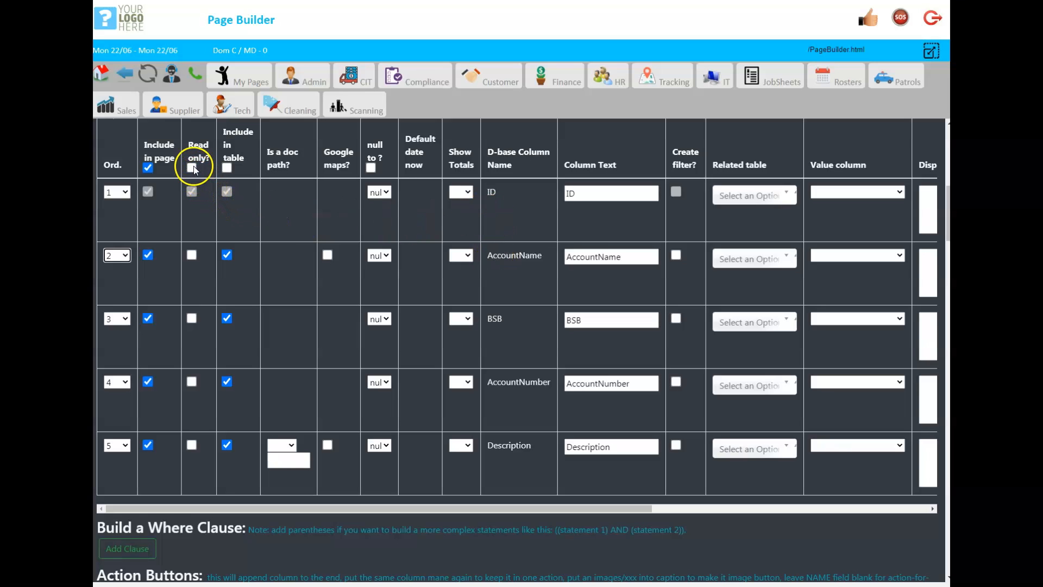
Try the read-only option on AccountName and the include-in-table options, leaving the Description column out of the table.
{"action": "left_click", "coordinate": [192, 255]}
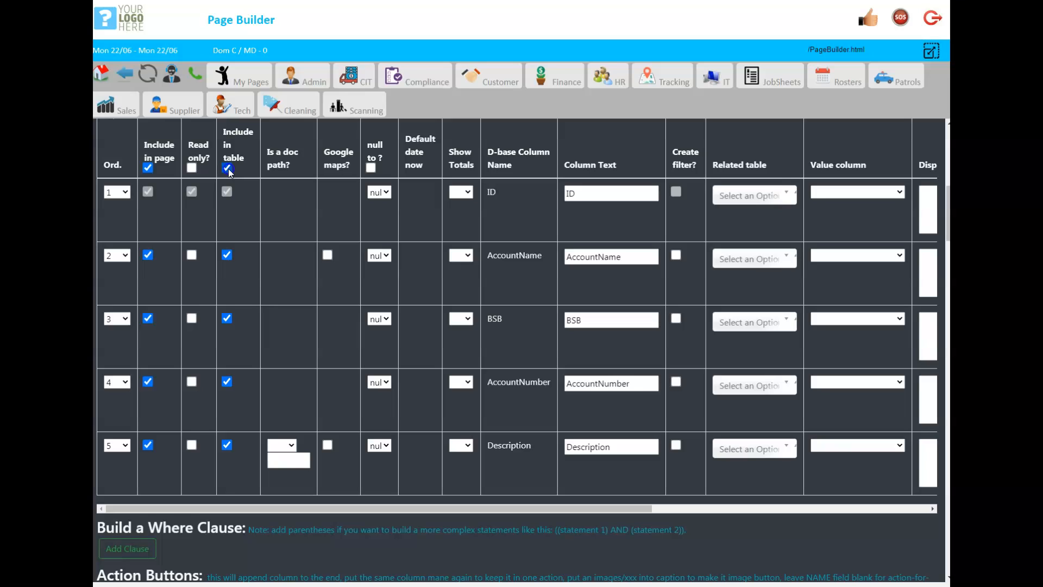
{"action": "left_click", "coordinate": [227, 169]}
{"action": "left_click", "coordinate": [227, 319]}
{"action": "left_click", "coordinate": [228, 381]}
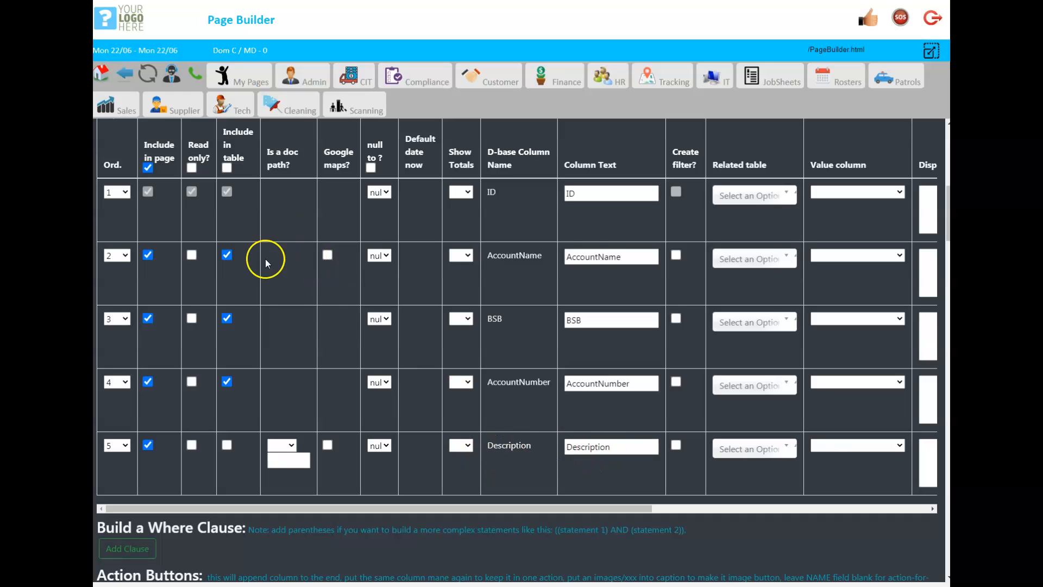
Include the Description column in the table and enable null replacement for all columns.
{"action": "left_click", "coordinate": [371, 168]}
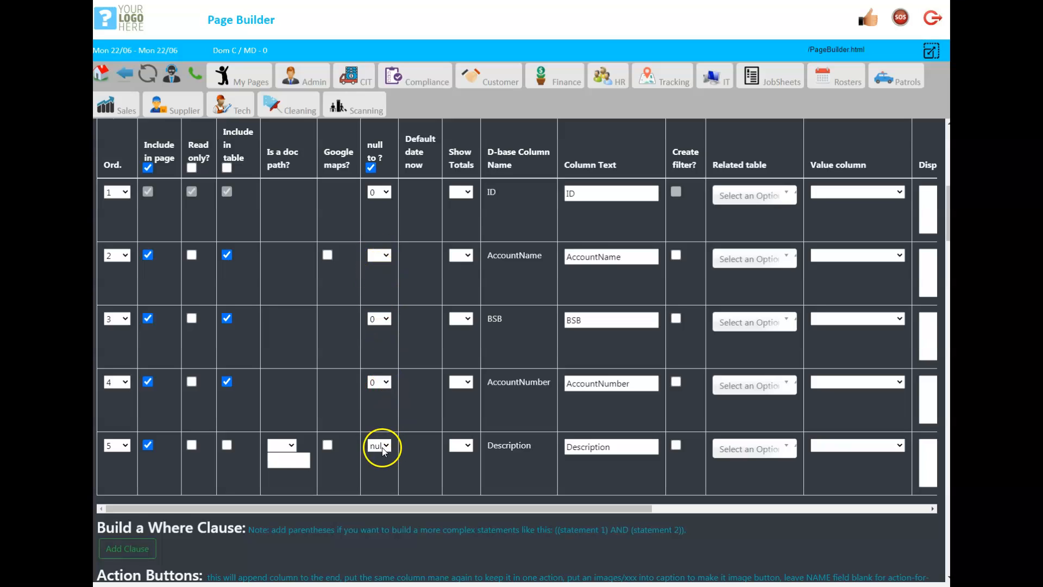
{"action": "left_click", "coordinate": [231, 445]}
{"action": "left_click", "coordinate": [371, 170]}
{"action": "left_click", "coordinate": [371, 171]}
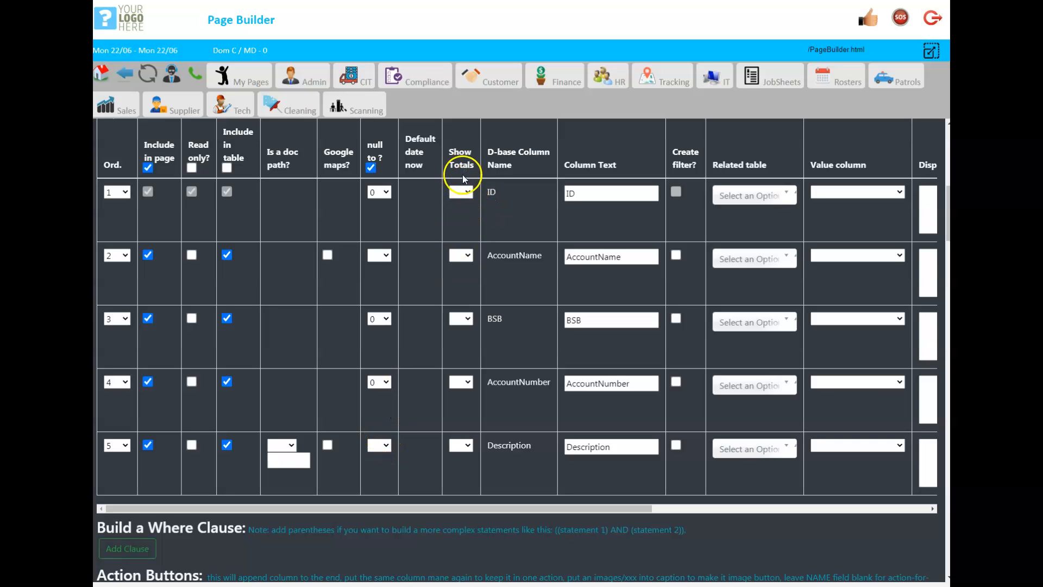
Check which totals options are available for the BSB column.
{"action": "left_click", "coordinate": [471, 322]}
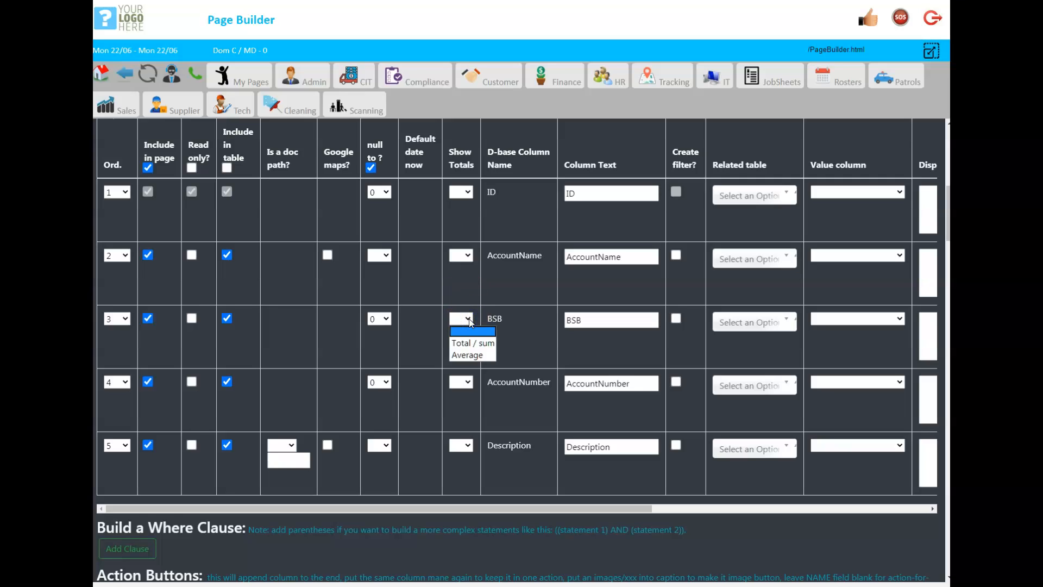
{"action": "left_click", "coordinate": [470, 322]}
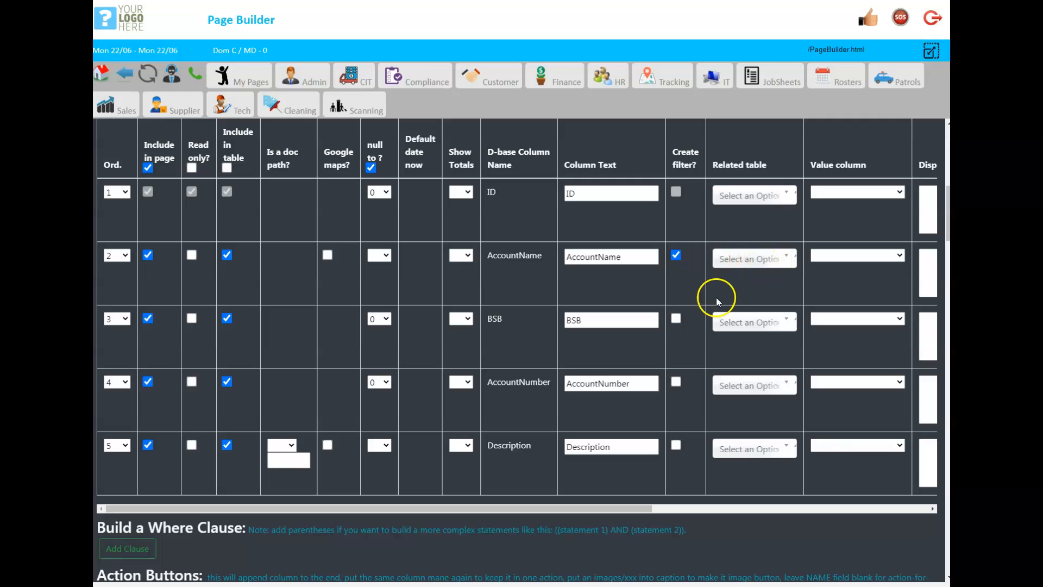
Create a filter for AccountName and set its related table to Customer.
{"action": "left_click", "coordinate": [788, 261]}
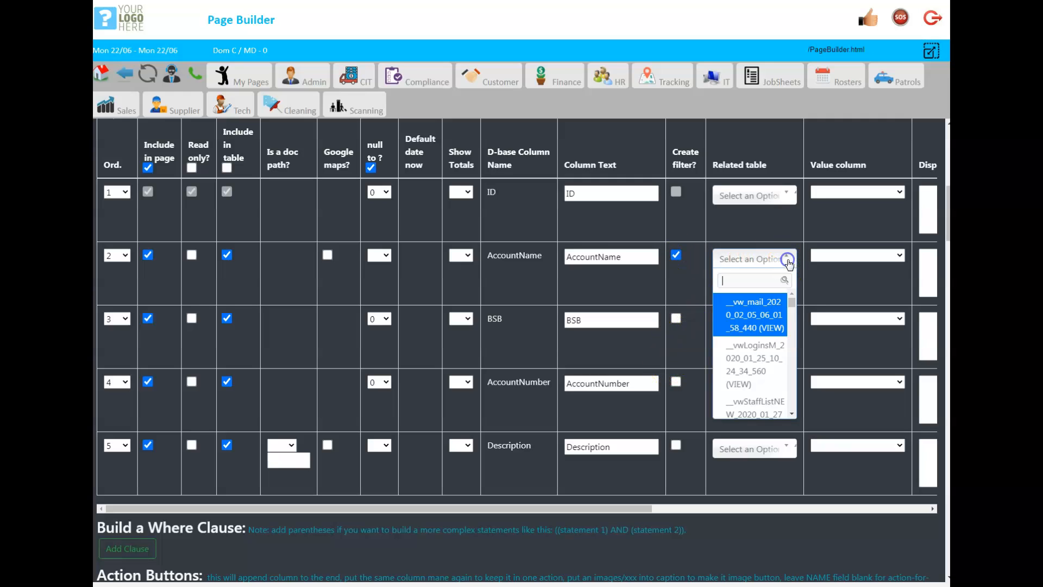
{"action": "left_click_drag", "start_coordinate": [792, 302], "coordinate": [792, 325]}
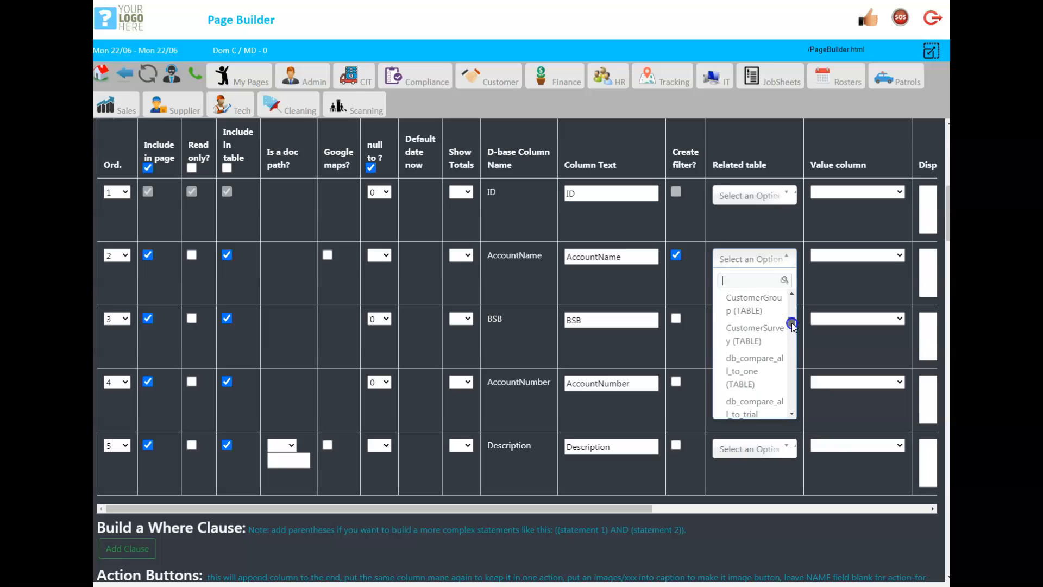
{"action": "left_click", "coordinate": [753, 303]}
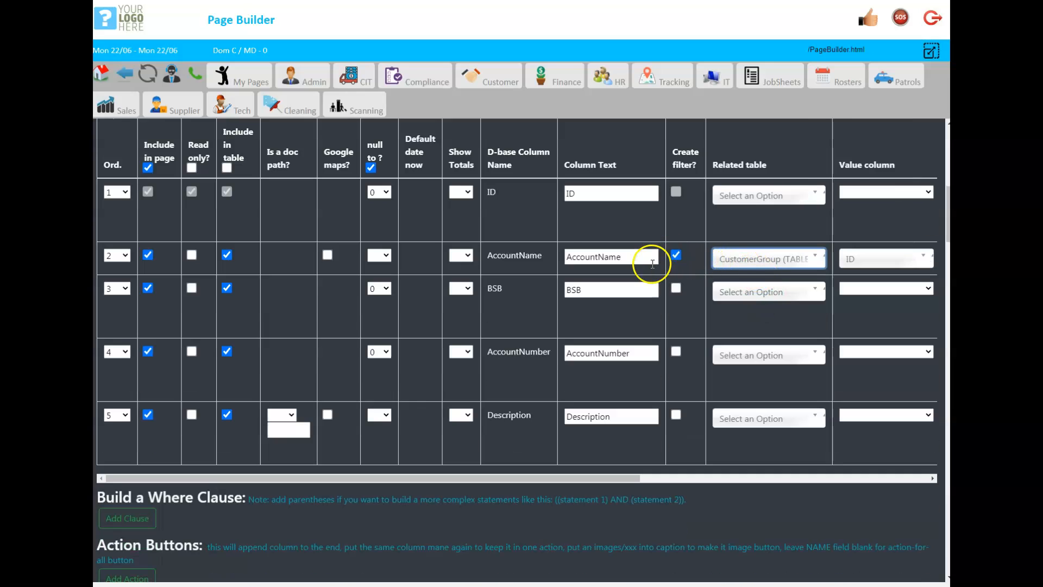
{"action": "left_click", "coordinate": [758, 256]}
{"action": "scroll", "coordinate": [747, 321], "scroll_direction": "up", "scroll_amount": 3}
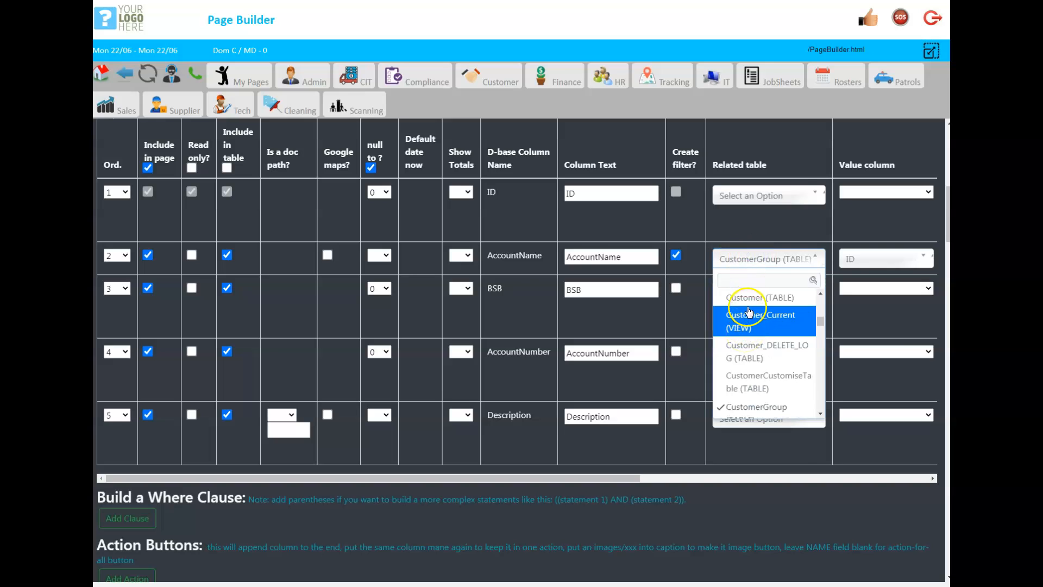
{"action": "left_click", "coordinate": [747, 297]}
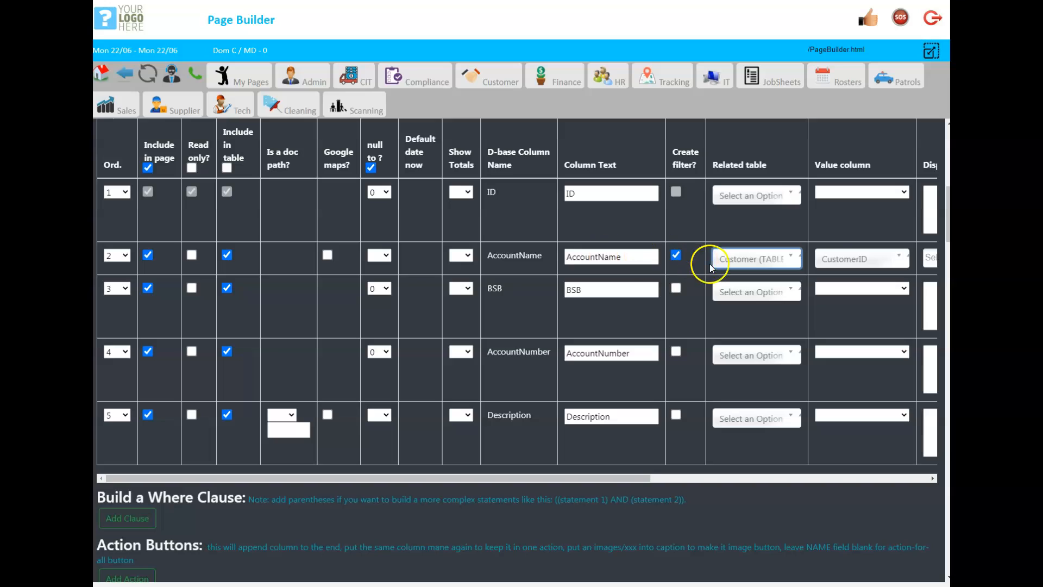
Set the value column of AccountName's related table to CustomerCode.
{"action": "left_click", "coordinate": [880, 259]}
{"action": "left_click", "coordinate": [855, 337]}
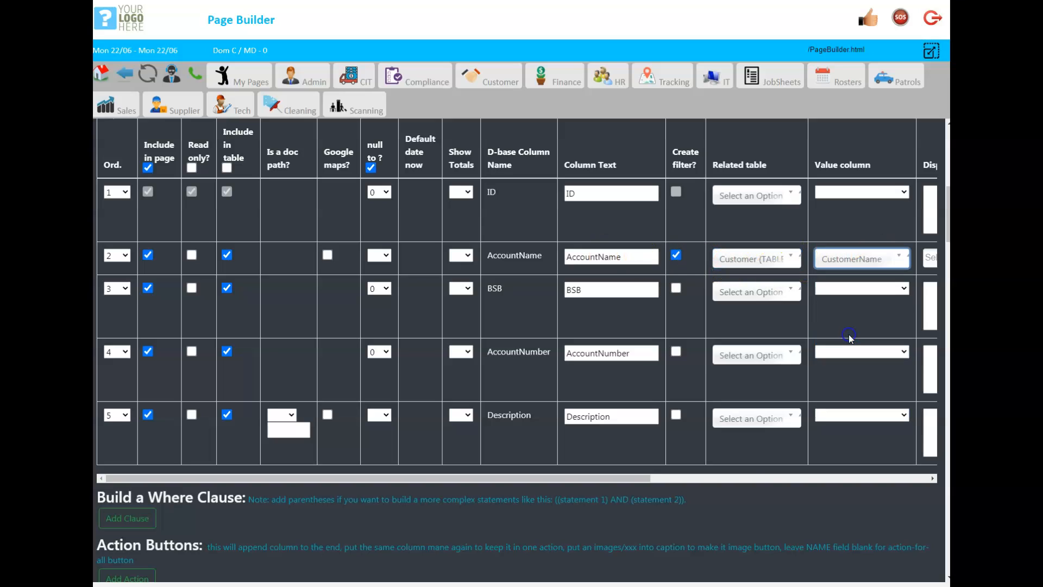
{"action": "left_click_drag", "start_coordinate": [468, 478], "coordinate": [645, 494]}
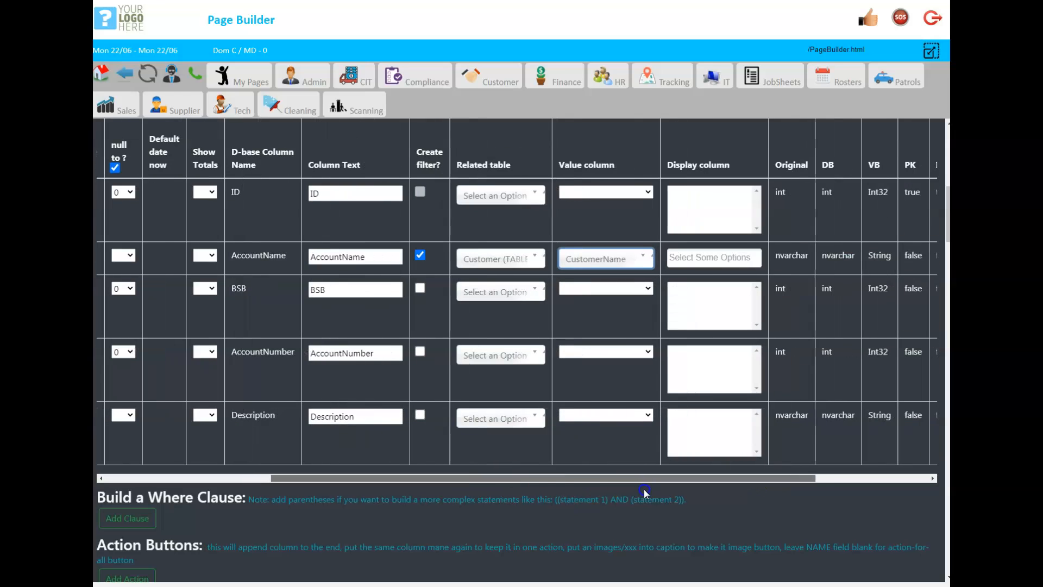
{"action": "left_click", "coordinate": [718, 260]}
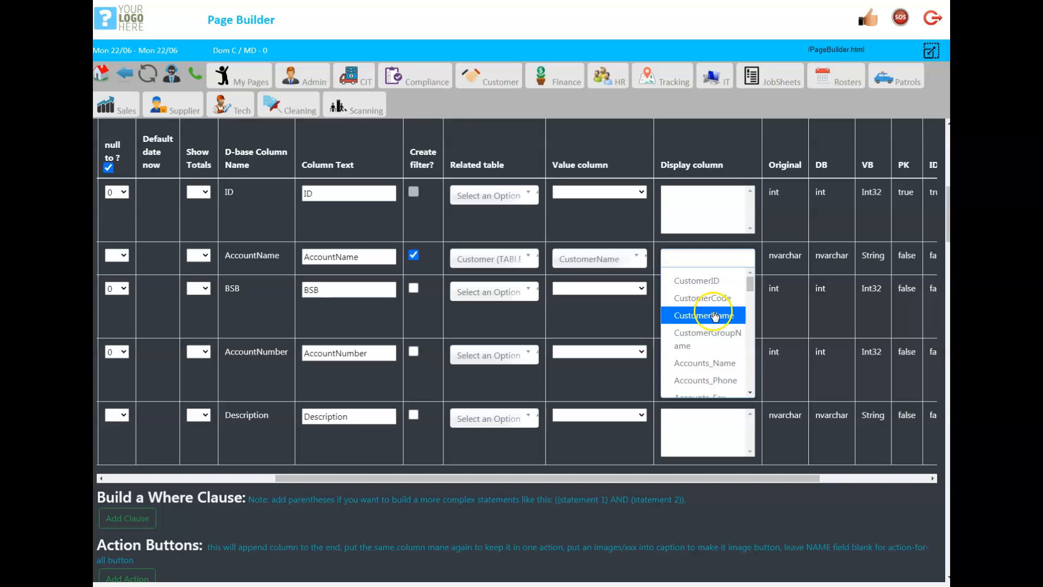
{"action": "left_click", "coordinate": [608, 259]}
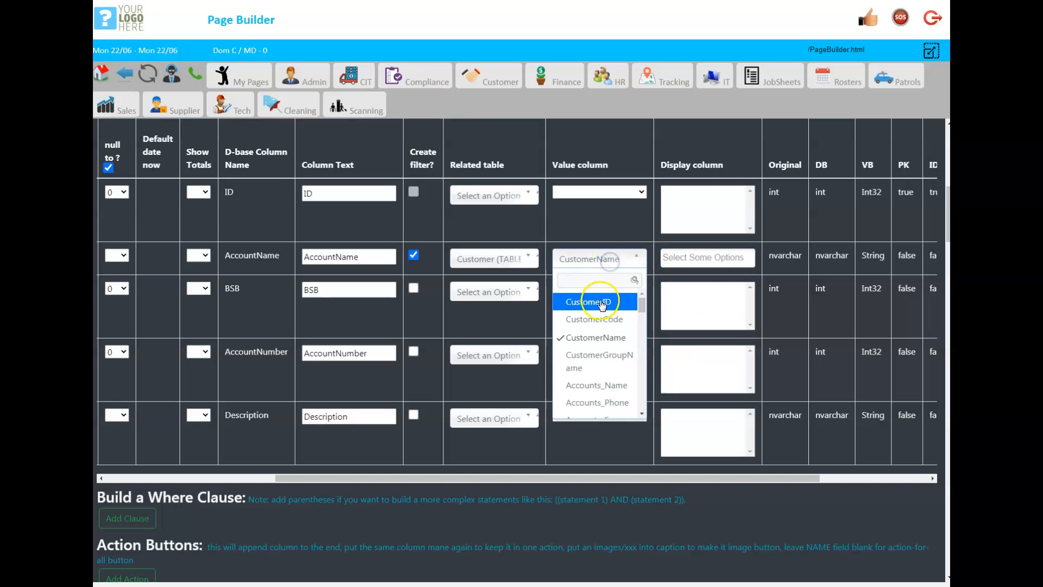
{"action": "left_click", "coordinate": [595, 319]}
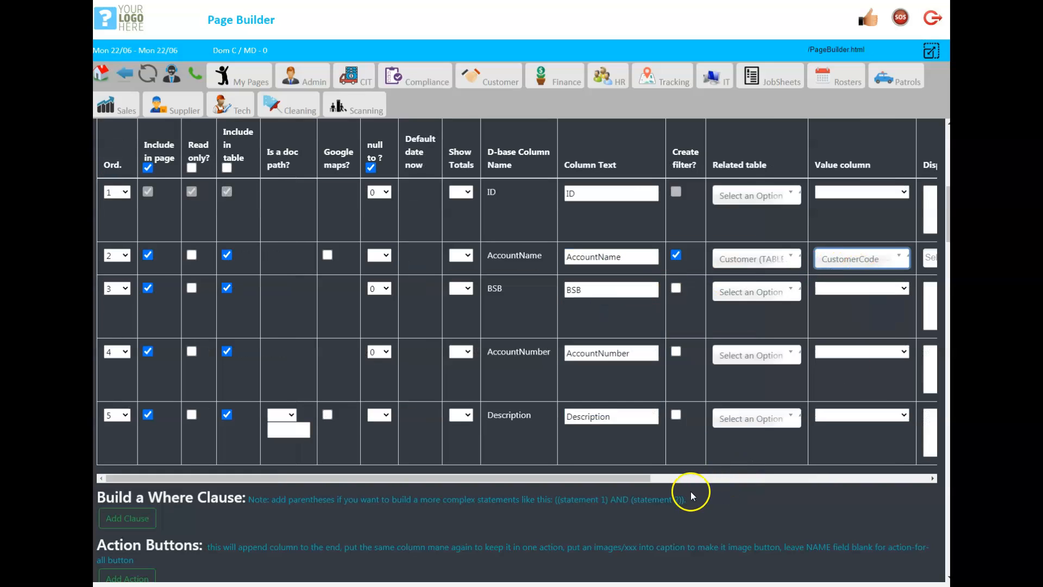
Add CustomerName, Accounts_Name, Accounts_Fax and Accounts_Phone as display columns for AccountName.
{"action": "left_click", "coordinate": [705, 478]}
{"action": "left_click", "coordinate": [563, 254]}
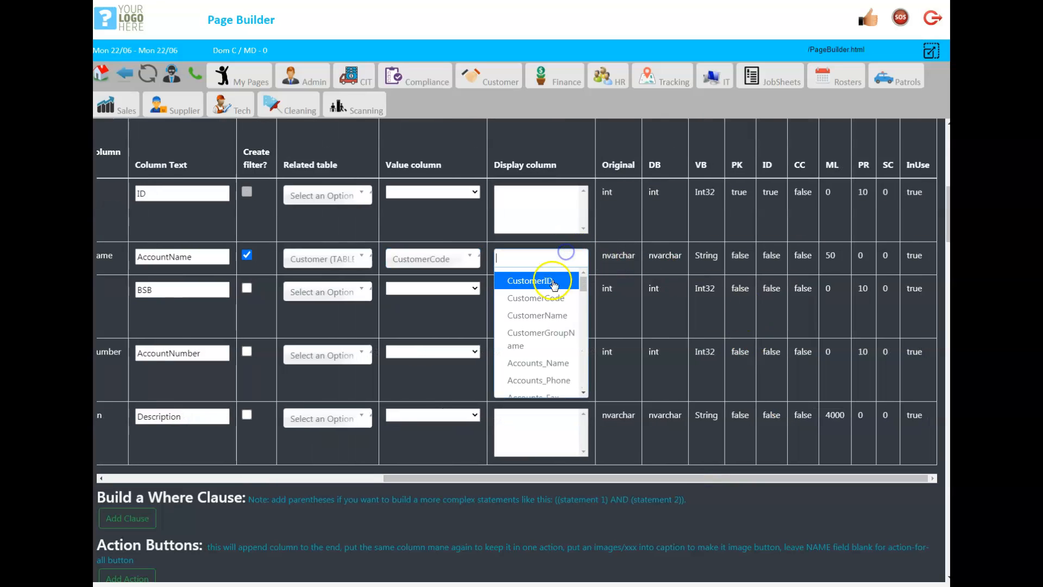
{"action": "left_click", "coordinate": [540, 315]}
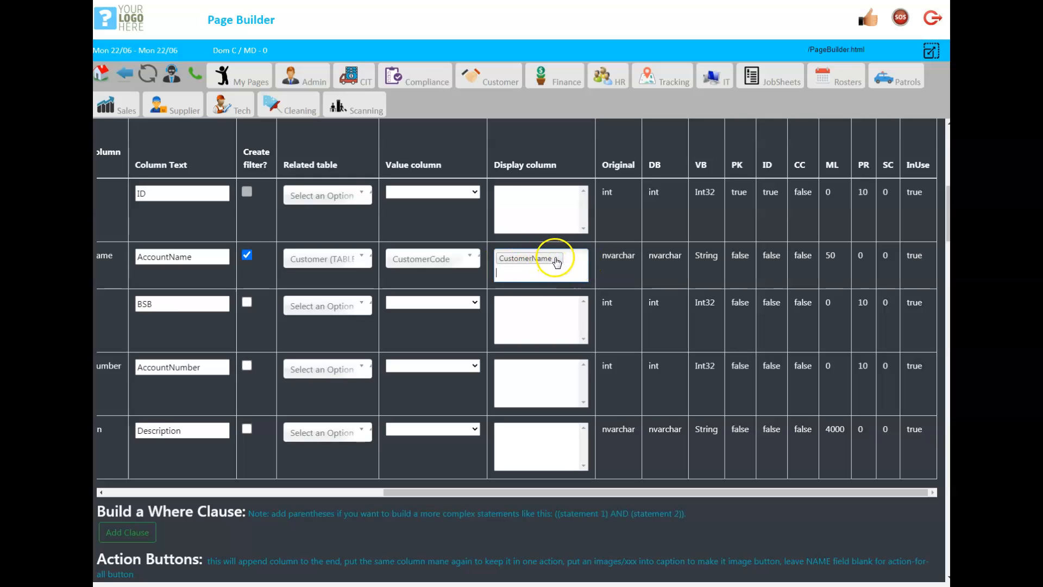
{"action": "left_click", "coordinate": [554, 272]}
{"action": "left_click", "coordinate": [541, 361]}
{"action": "left_click", "coordinate": [561, 286]}
{"action": "left_click", "coordinate": [526, 374]}
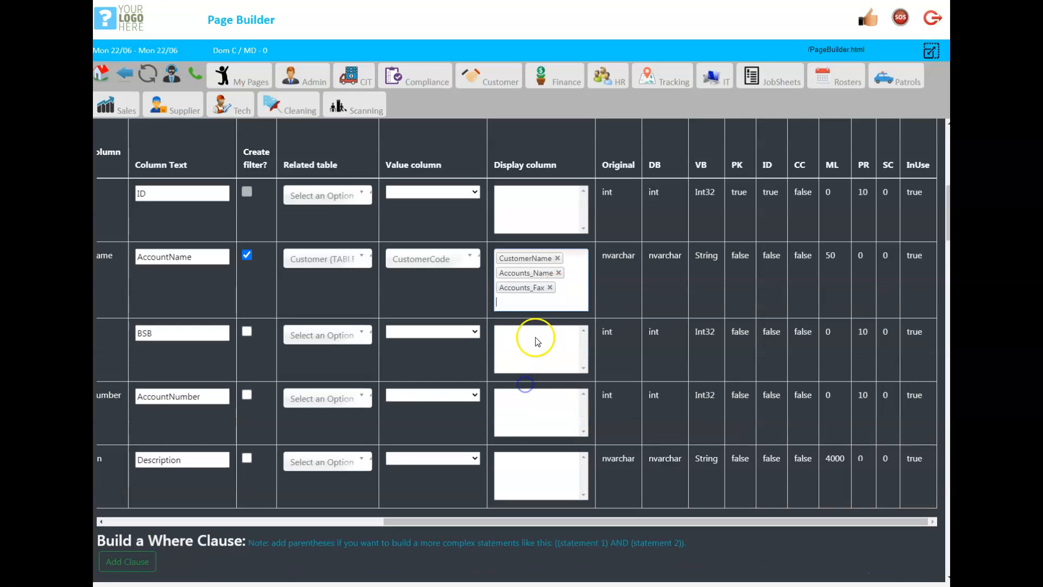
{"action": "left_click", "coordinate": [539, 306]}
{"action": "left_click", "coordinate": [536, 390]}
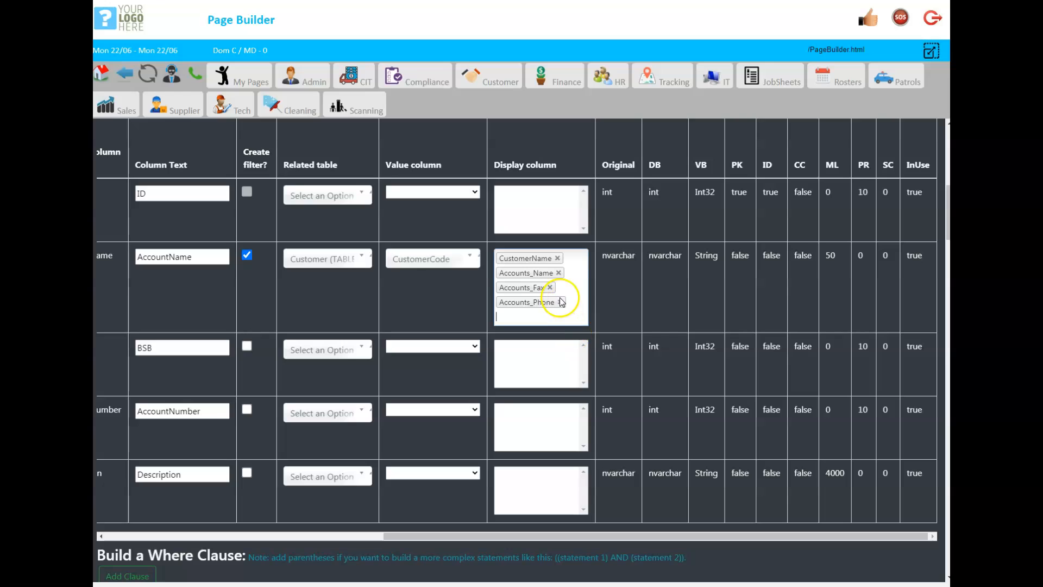
Clear the display columns, related table and filter from the AccountName column.
{"action": "left_click", "coordinate": [557, 258]}
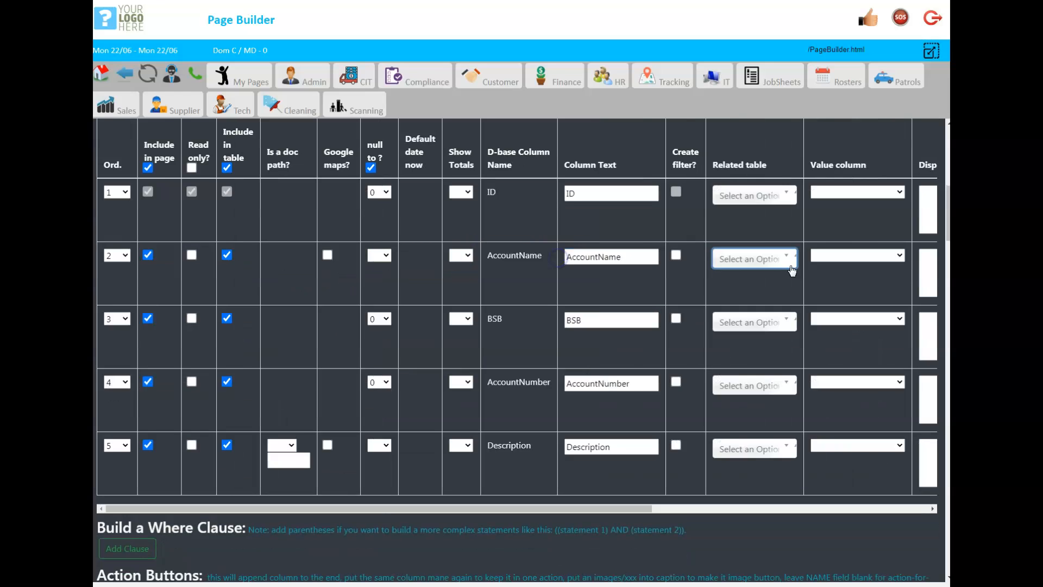
Add a where clause matching BSB with Greater Than and Equals against Start Date + 00:00:00.
{"action": "scroll", "coordinate": [219, 403], "scroll_direction": "down", "scroll_amount": 3}
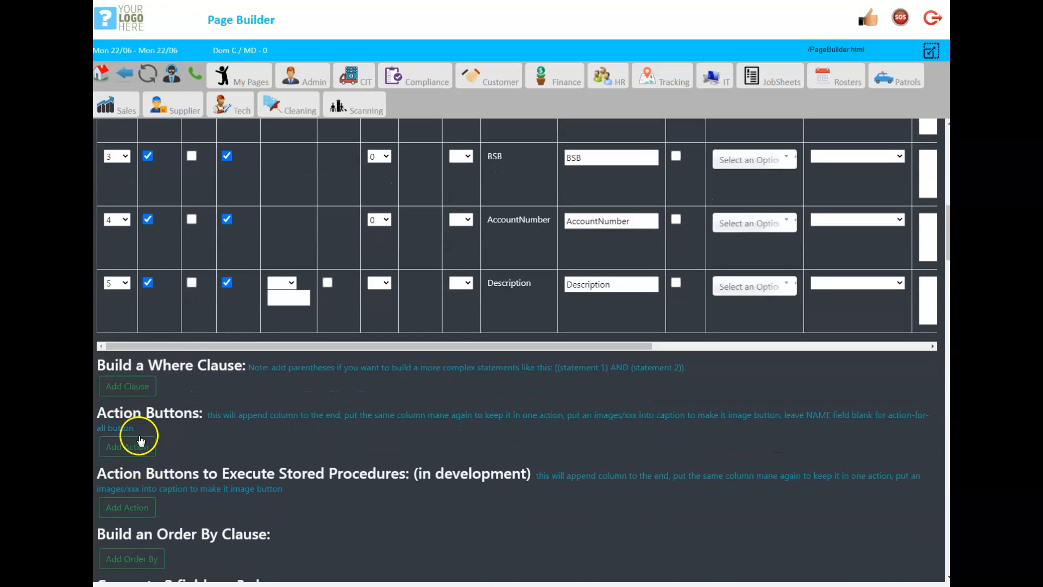
{"action": "left_click", "coordinate": [139, 393]}
{"action": "left_click", "coordinate": [171, 386]}
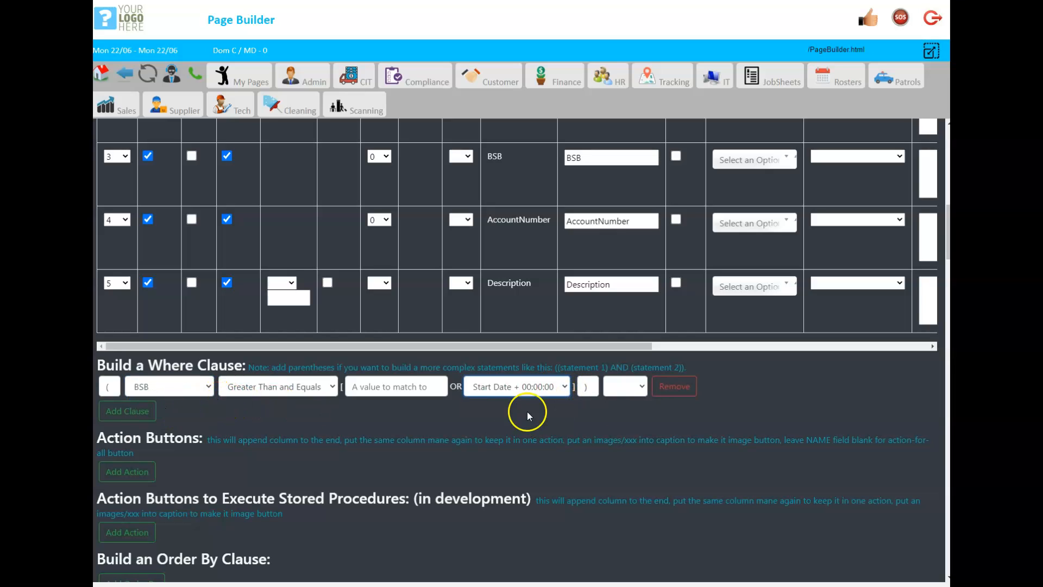
Remove the BSB clause from the where clause section.
{"action": "left_click", "coordinate": [675, 386]}
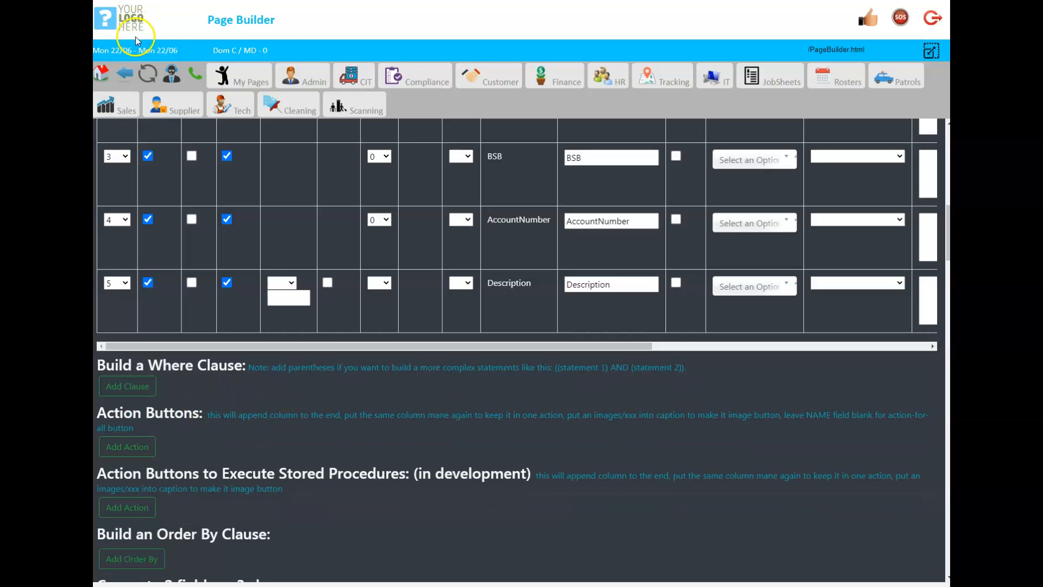
{"action": "left_click_drag", "start_coordinate": [166, 50], "coordinate": [127, 51]}
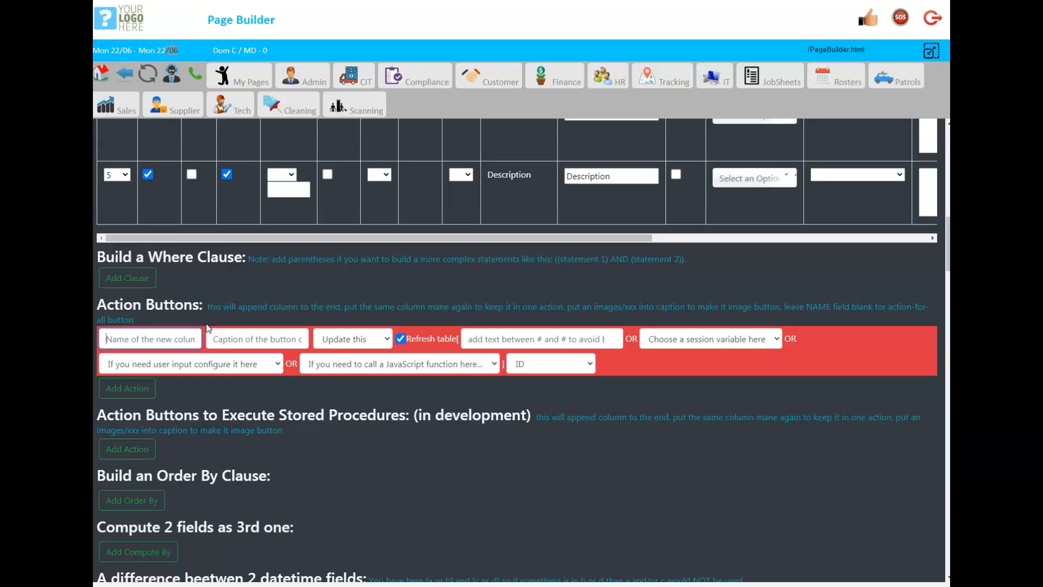
Add an action button in a column named Notes, with images/edit.png as its caption.
{"action": "type", "text": "Notes"}
{"action": "left_click", "coordinate": [266, 343]}
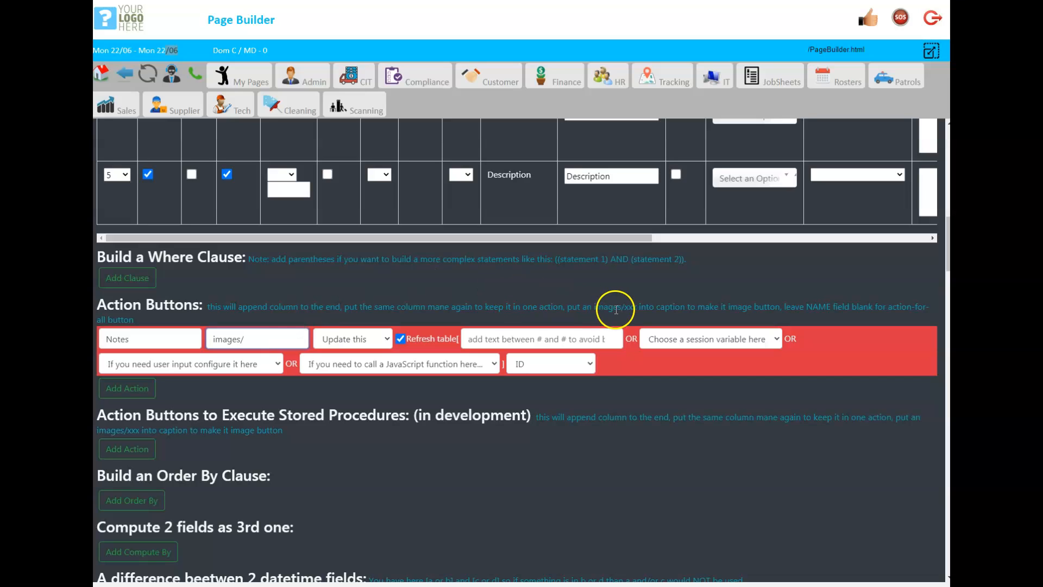
{"action": "left_click_drag", "start_coordinate": [625, 306], "coordinate": [609, 308]}
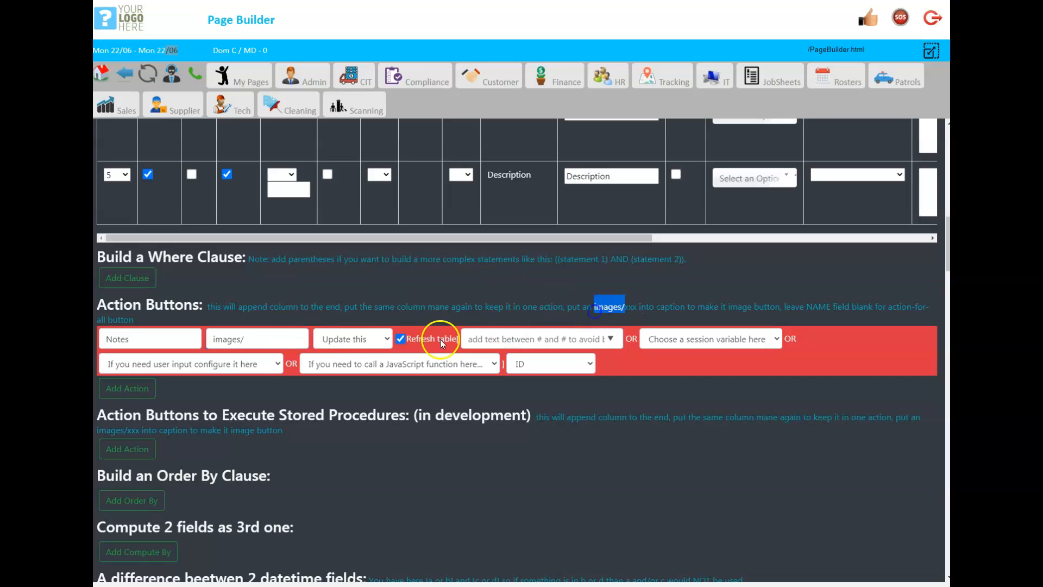
{"action": "left_click", "coordinate": [289, 337]}
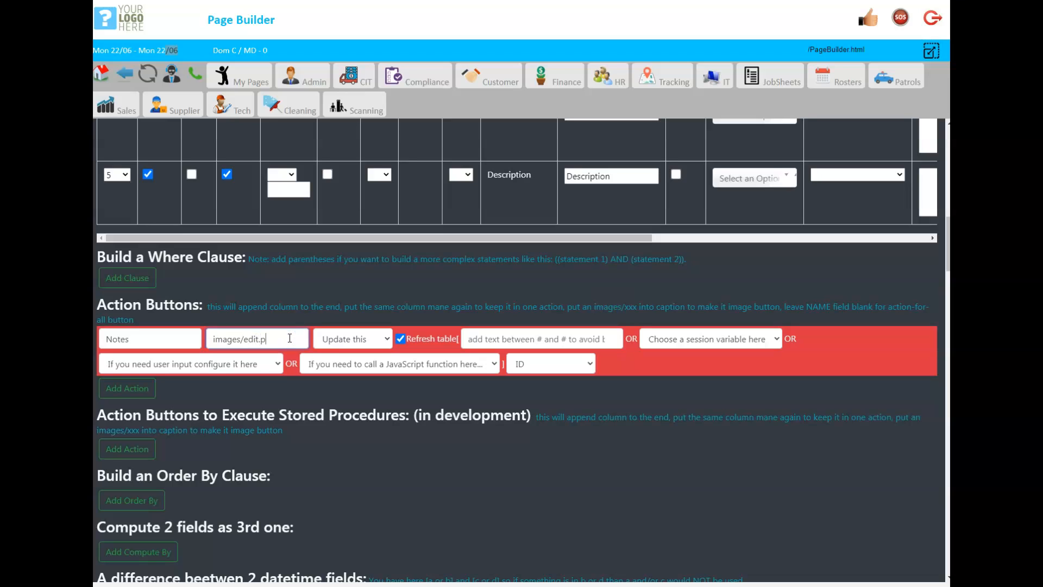
Set the Notes action to require mandatory user input and to update the Description column.
{"action": "left_click", "coordinate": [384, 342]}
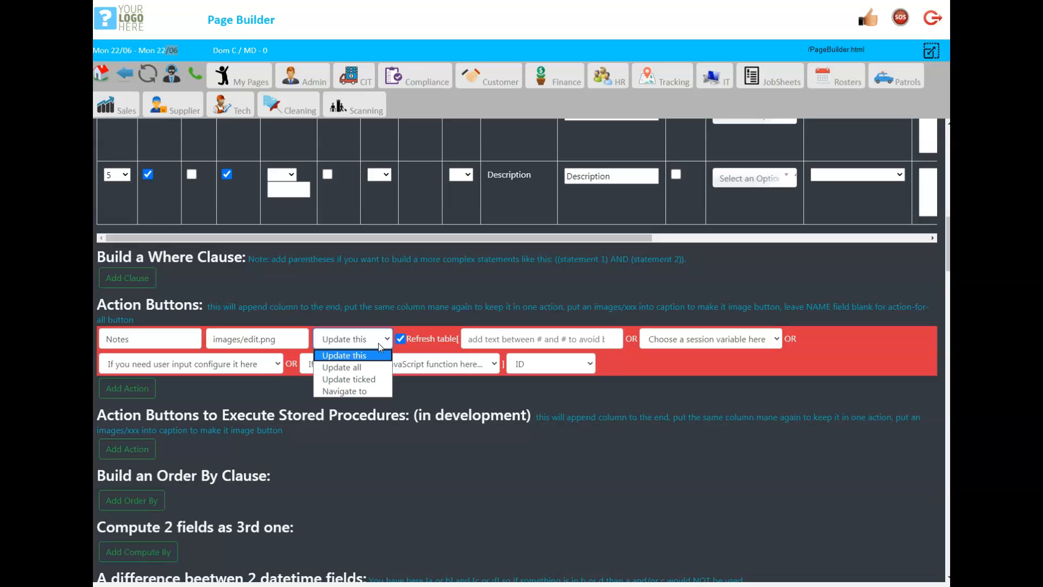
{"action": "left_click", "coordinate": [379, 339]}
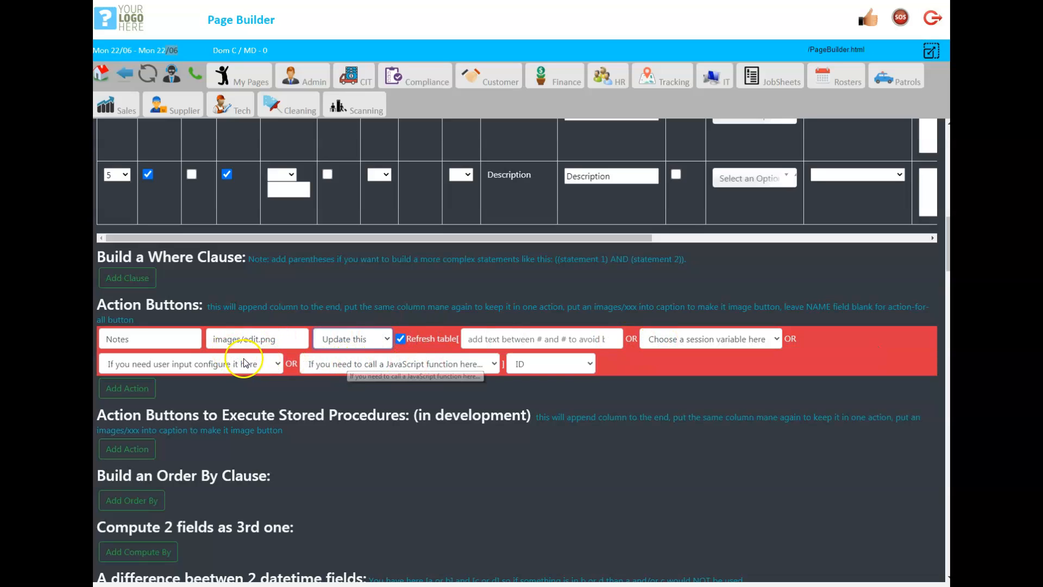
{"action": "left_click", "coordinate": [215, 364]}
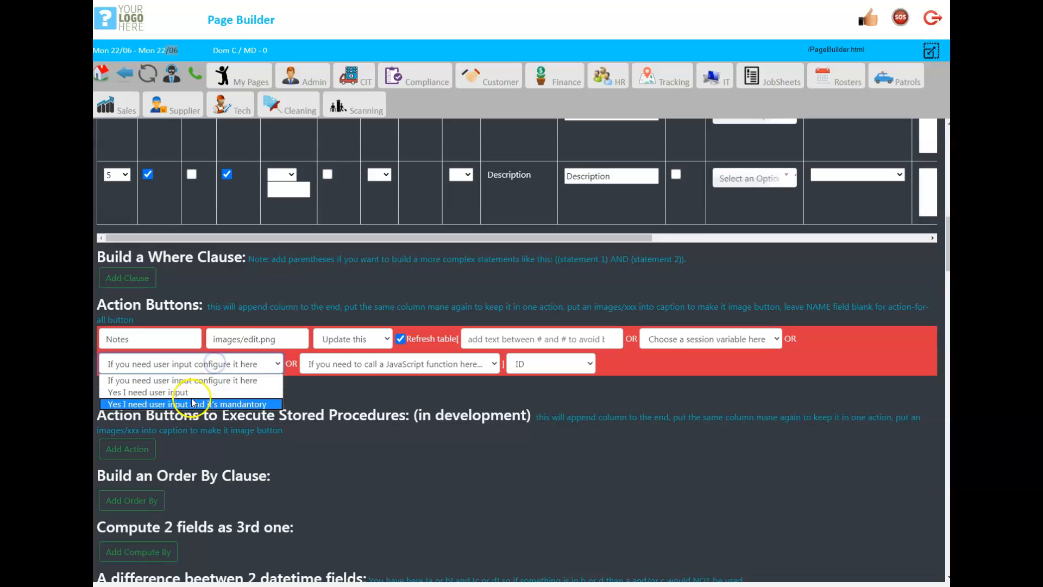
{"action": "left_click", "coordinate": [188, 404]}
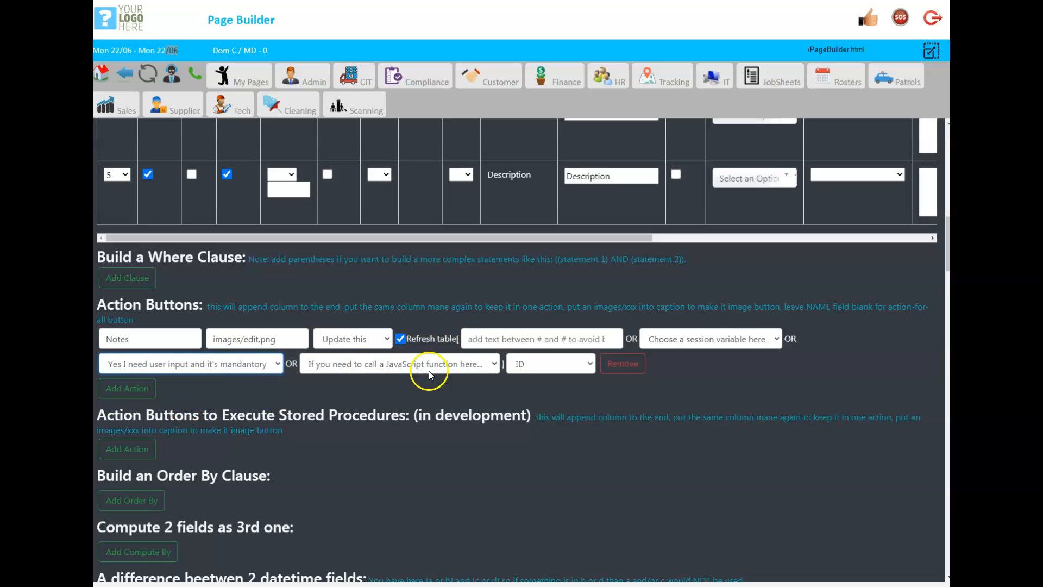
{"action": "left_click", "coordinate": [523, 363]}
{"action": "left_click", "coordinate": [532, 403]}
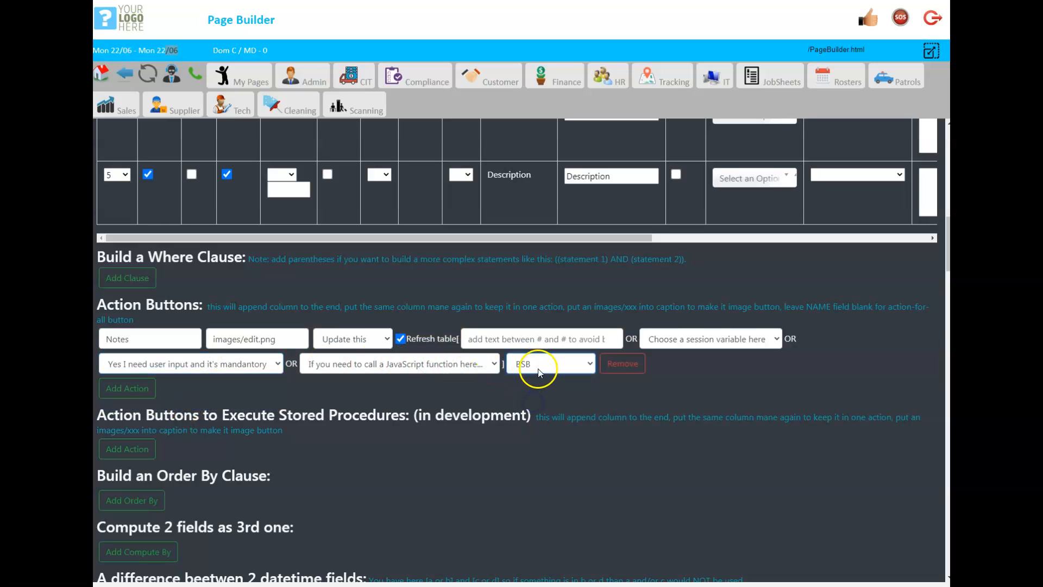
{"action": "left_click", "coordinate": [539, 372]}
{"action": "left_click", "coordinate": [546, 426]}
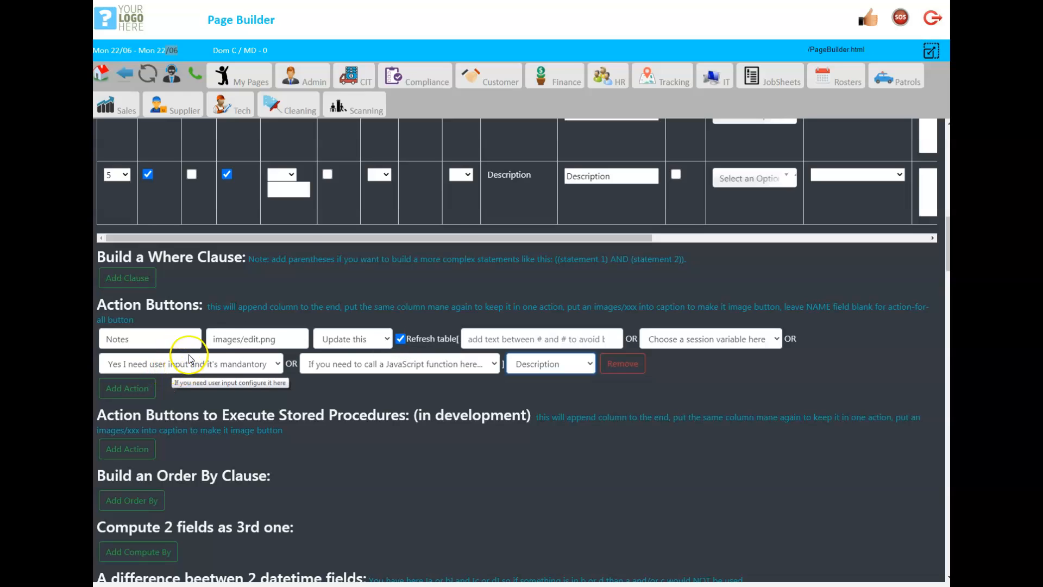
Add an order by clause that sorts on AccountName in ascending order.
{"action": "scroll", "coordinate": [189, 359], "scroll_direction": "down", "scroll_amount": 2}
{"action": "left_click", "coordinate": [132, 391]}
{"action": "left_click", "coordinate": [169, 396]}
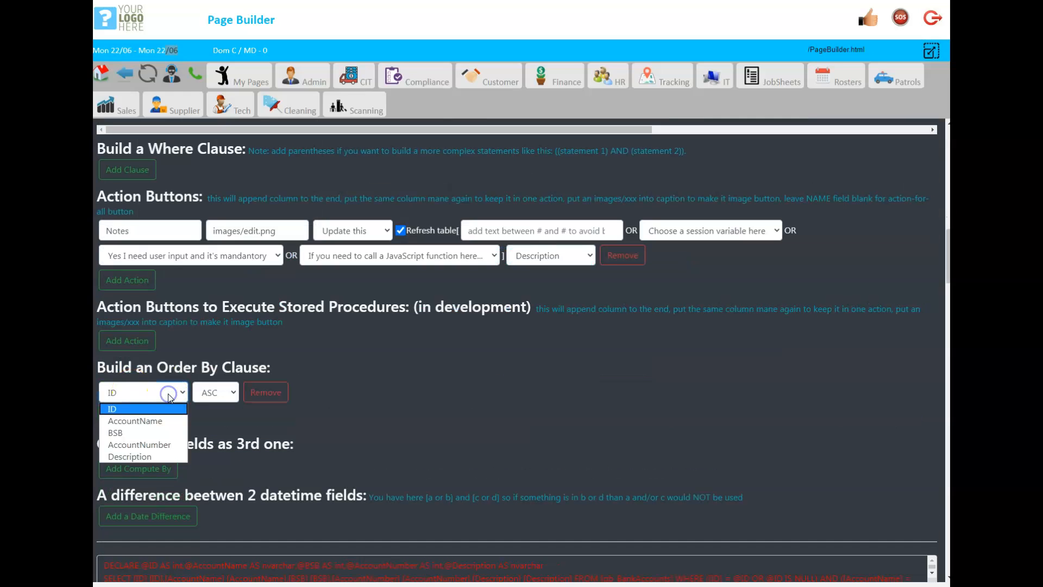
{"action": "left_click", "coordinate": [161, 421]}
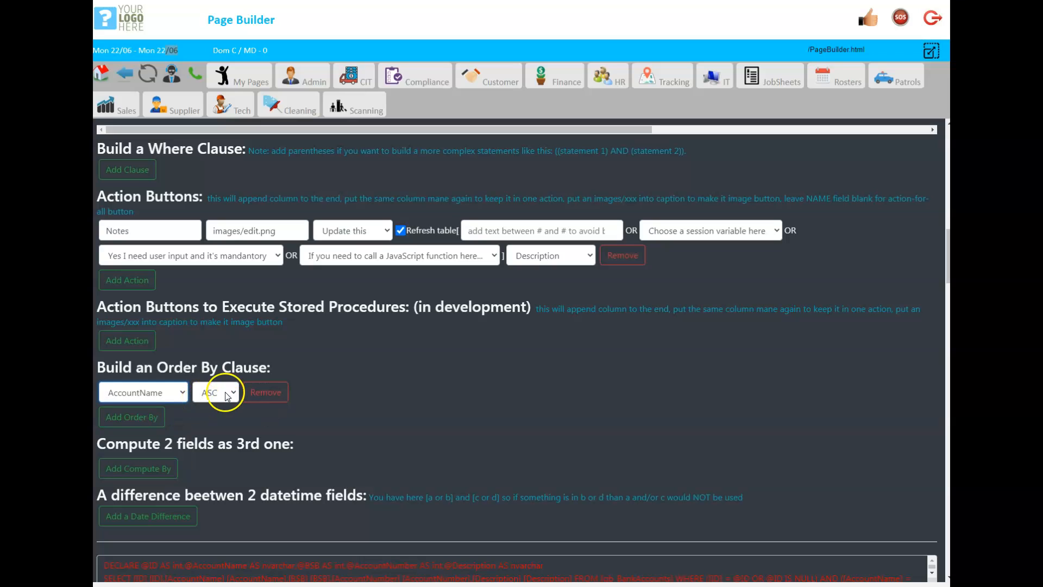
{"action": "left_click", "coordinate": [161, 469]}
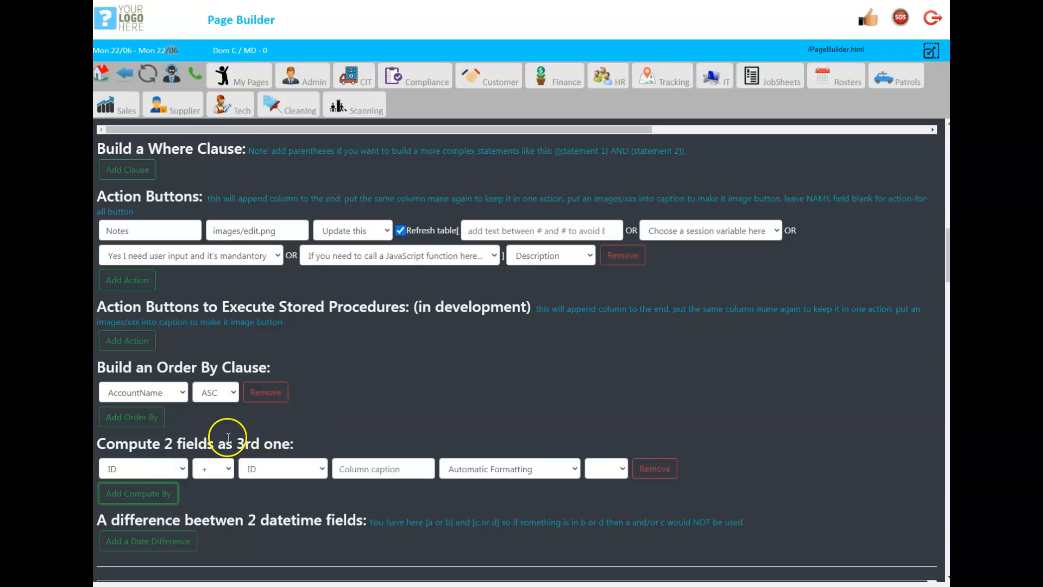
{"action": "left_click", "coordinate": [174, 468]}
{"action": "left_click", "coordinate": [174, 467]}
{"action": "scroll", "coordinate": [255, 429], "scroll_direction": "down", "scroll_amount": 2}
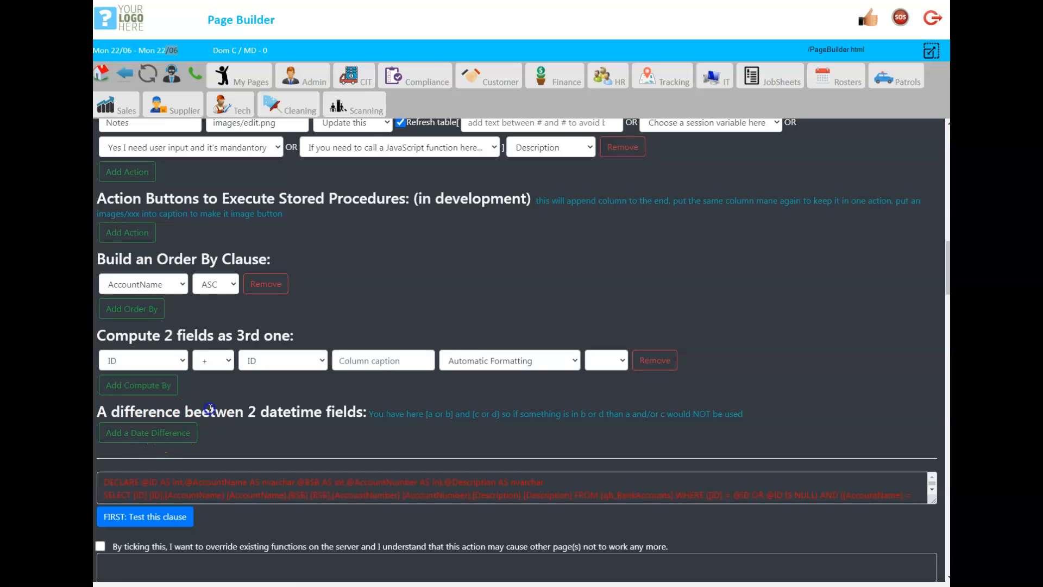
{"action": "scroll", "coordinate": [210, 409], "scroll_direction": "down", "scroll_amount": 1}
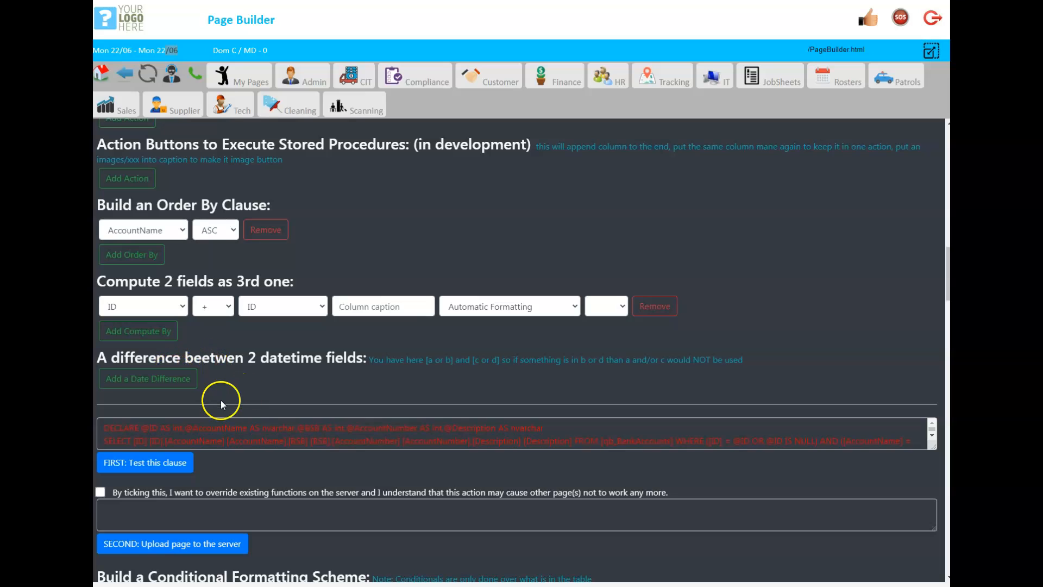
{"action": "left_click", "coordinate": [654, 306]}
Test the query clause and allow overriding existing functions on the server.
{"action": "scroll", "coordinate": [652, 308], "scroll_direction": "down", "scroll_amount": 3}
{"action": "left_click", "coordinate": [142, 274]}
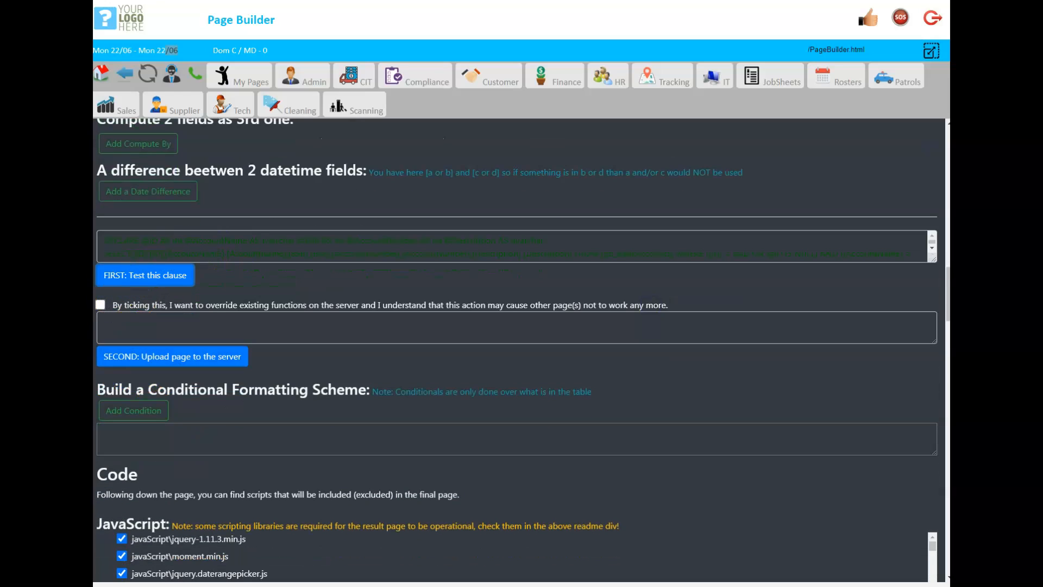
{"action": "left_click", "coordinate": [100, 305]}
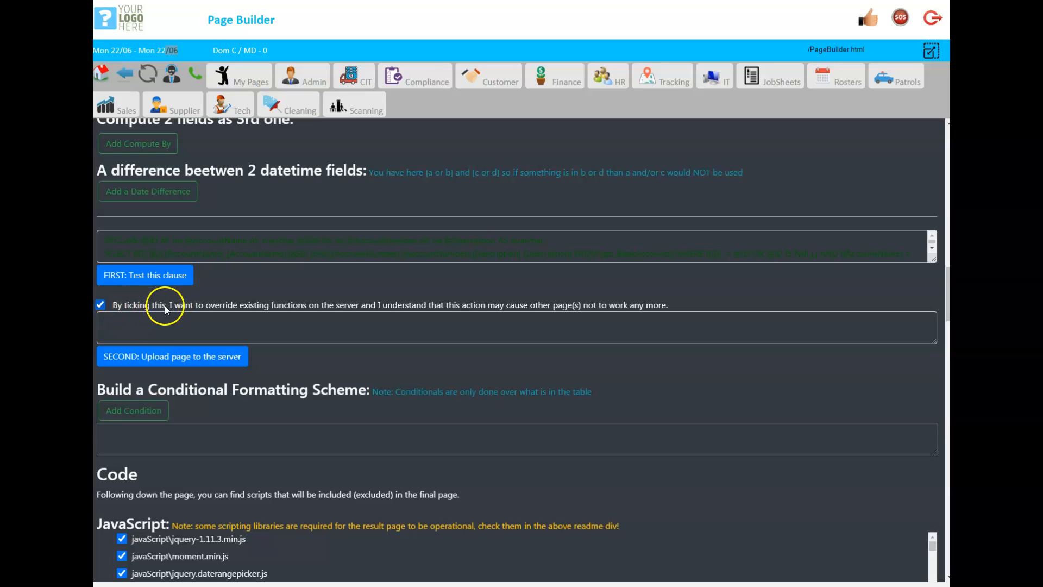
{"action": "left_click", "coordinate": [118, 319]}
{"action": "left_click", "coordinate": [143, 330]}
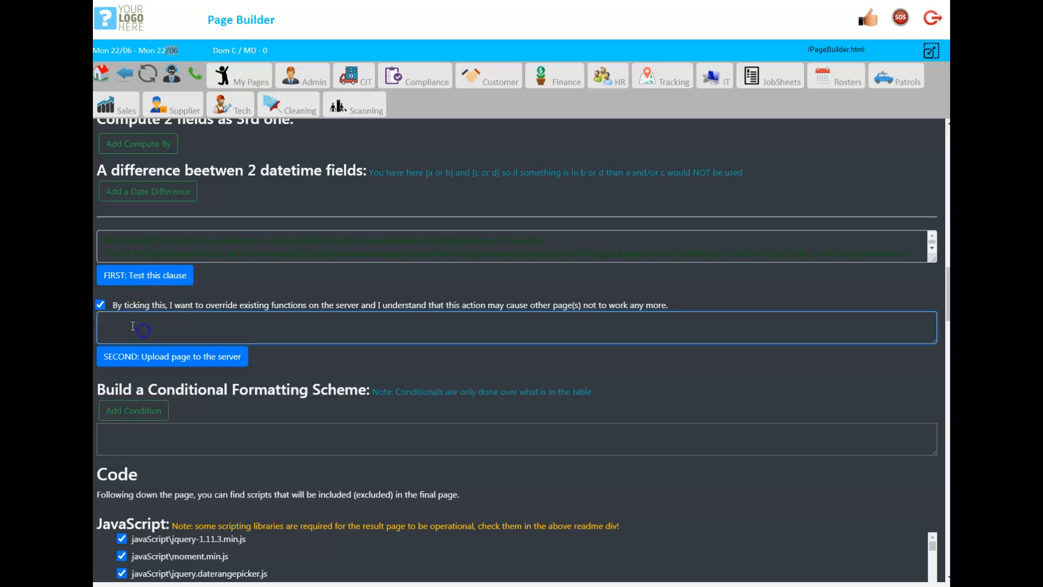
Add a conditional formatting rule for BSB values that contain 2.
{"action": "left_click", "coordinate": [133, 411]}
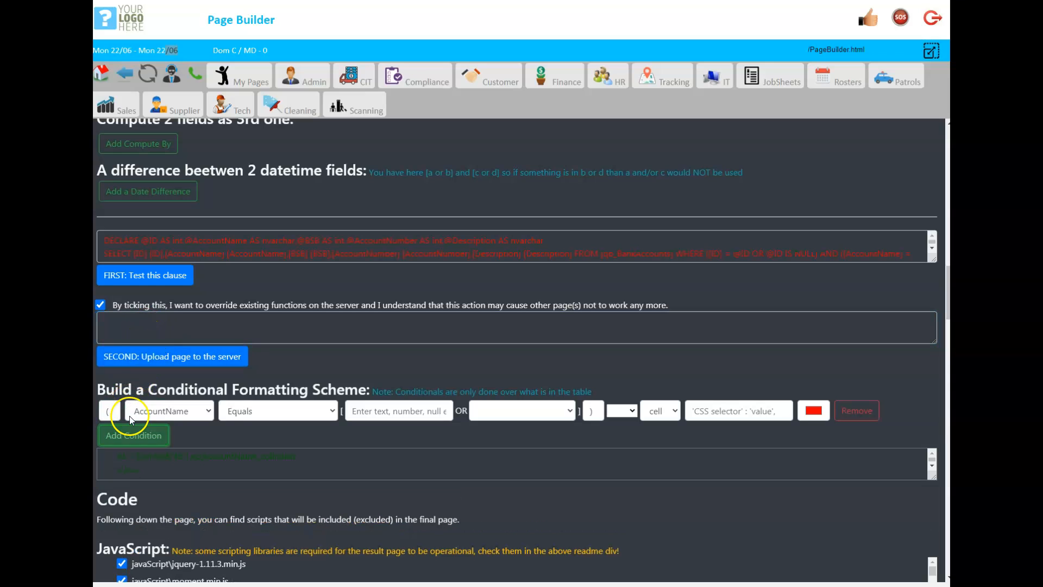
{"action": "left_click", "coordinate": [194, 413]}
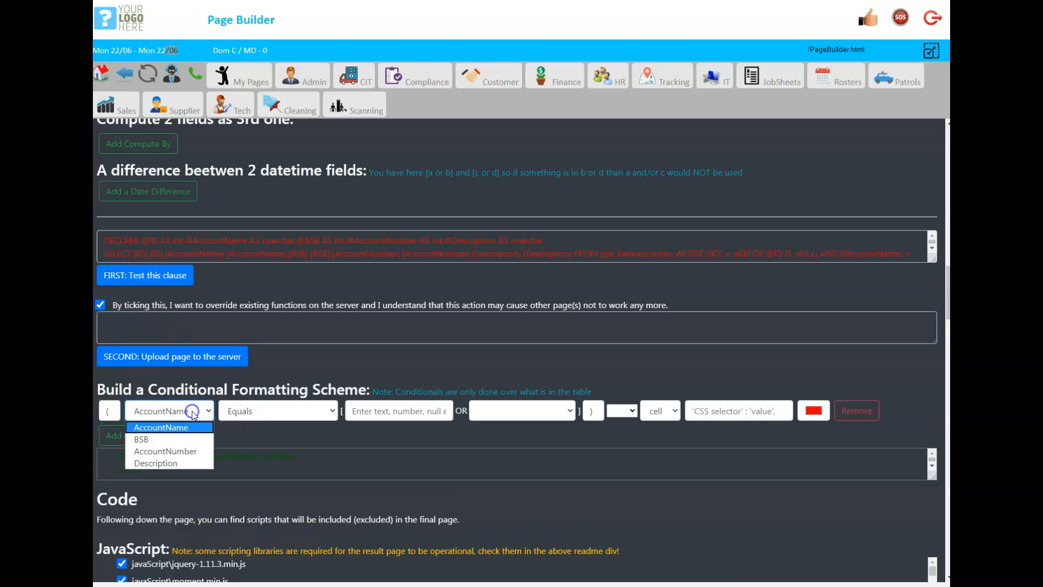
{"action": "left_click", "coordinate": [179, 440]}
{"action": "left_click", "coordinate": [280, 411]}
{"action": "left_click", "coordinate": [264, 496]}
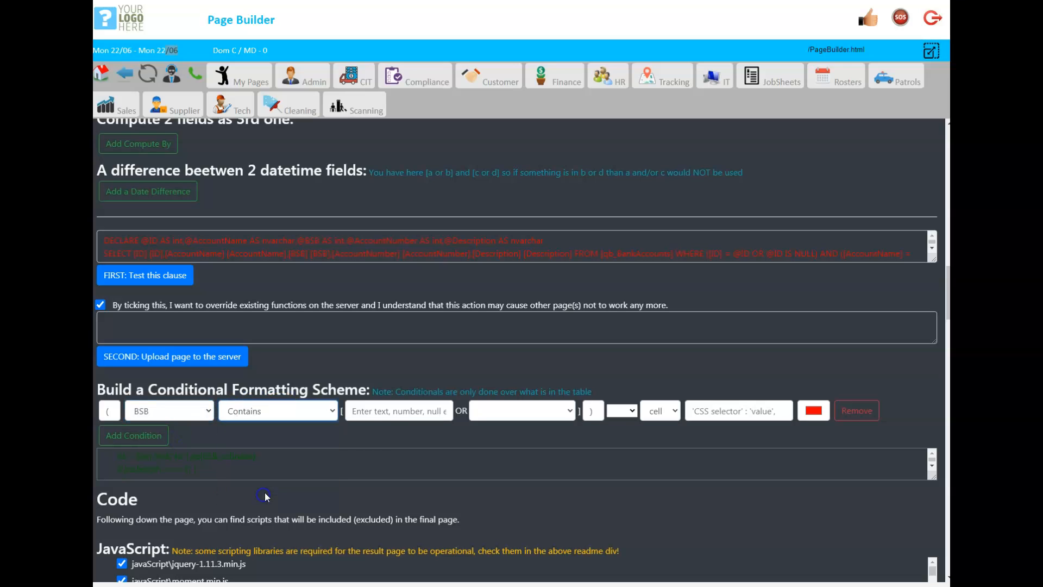
{"action": "left_click", "coordinate": [379, 413]}
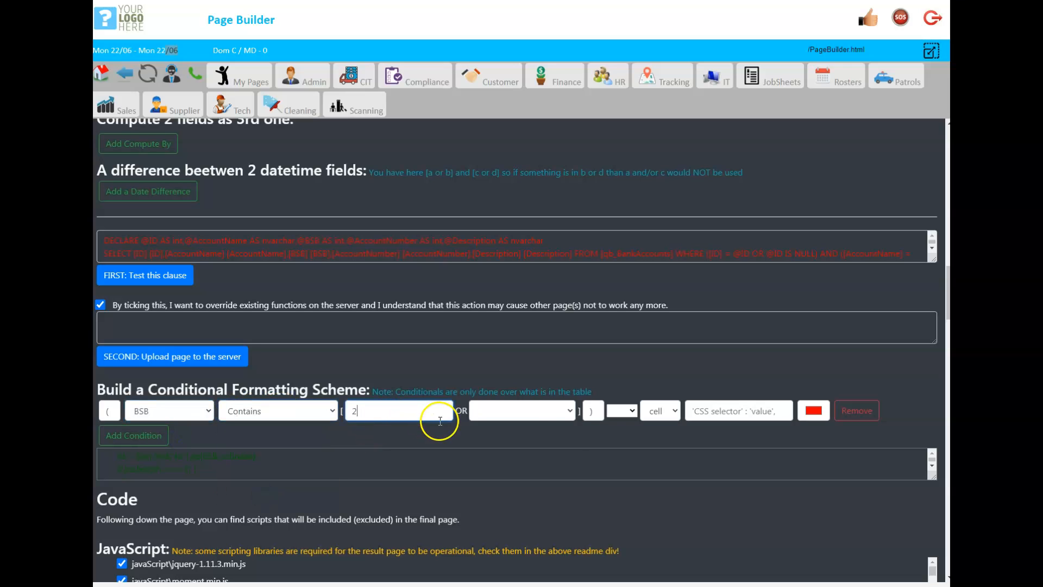
Give the BSB formatting rule a background-color style and choose orange as its colour.
{"action": "left_click", "coordinate": [779, 411]}
{"action": "left_click", "coordinate": [730, 455]}
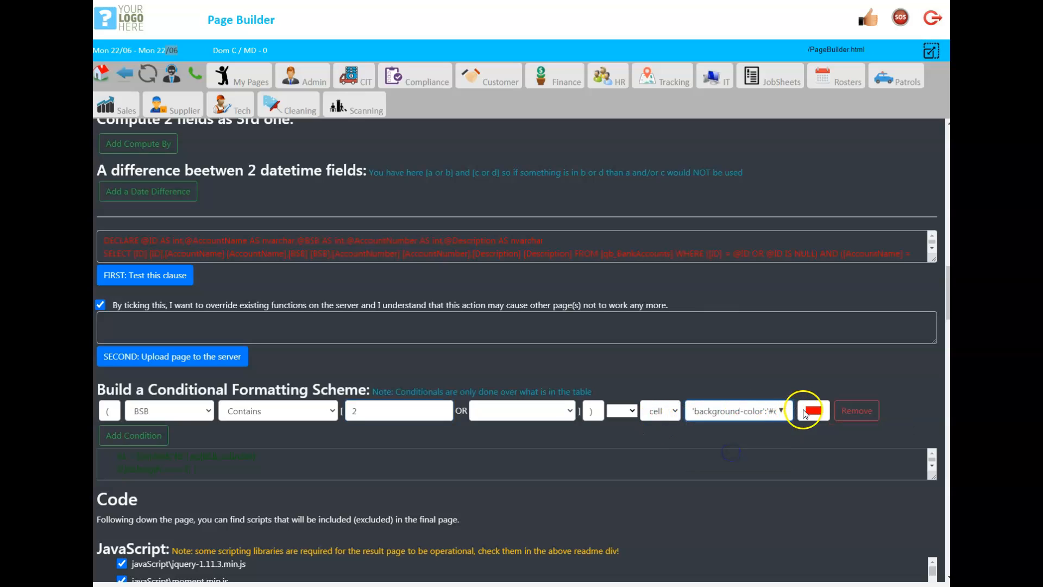
{"action": "left_click", "coordinate": [804, 414]}
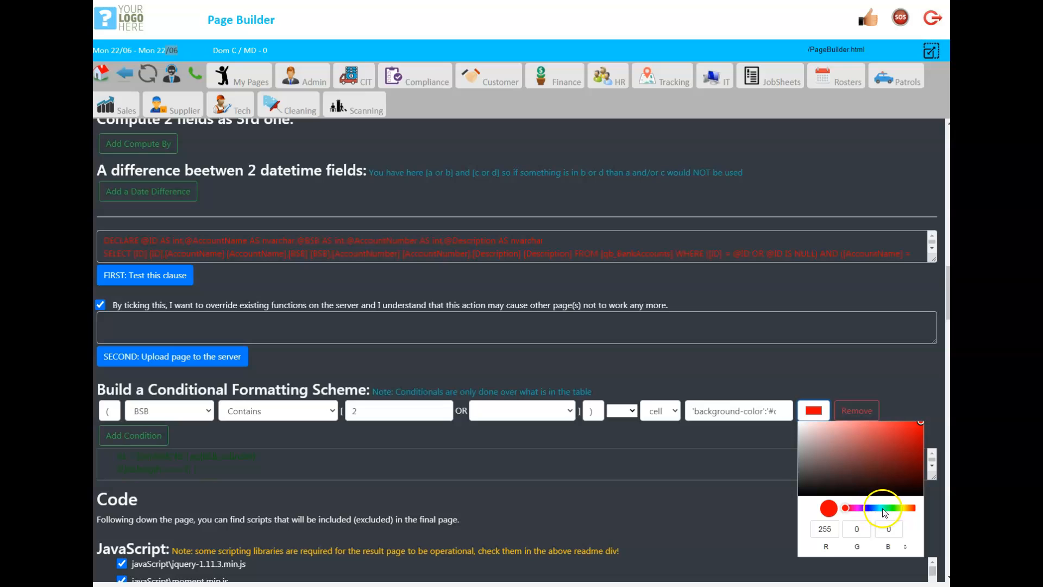
{"action": "left_click", "coordinate": [907, 508]}
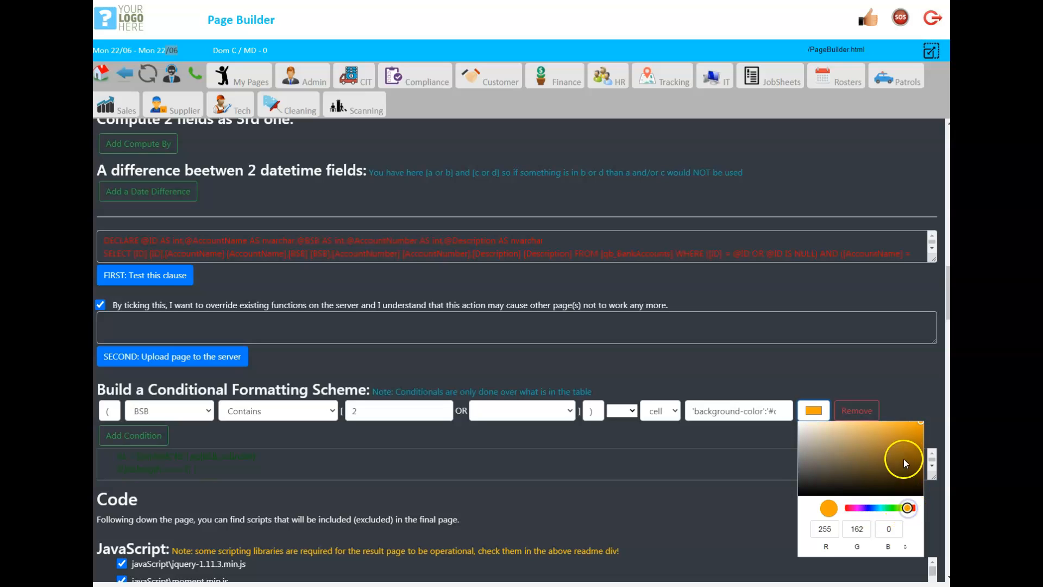
Retest the query clause and upload the page to the server.
{"action": "left_click", "coordinate": [145, 286]}
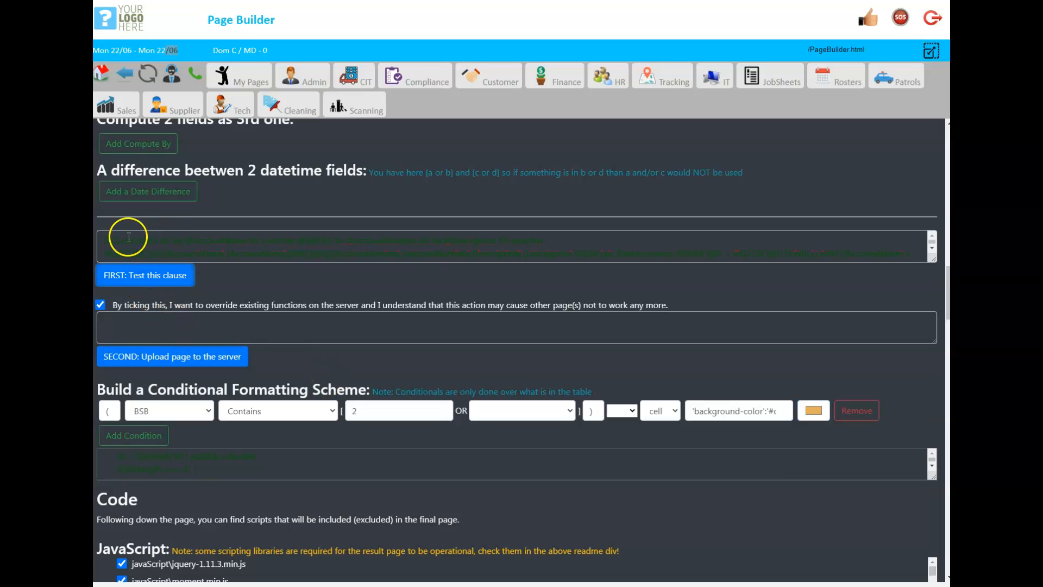
{"action": "left_click", "coordinate": [116, 305]}
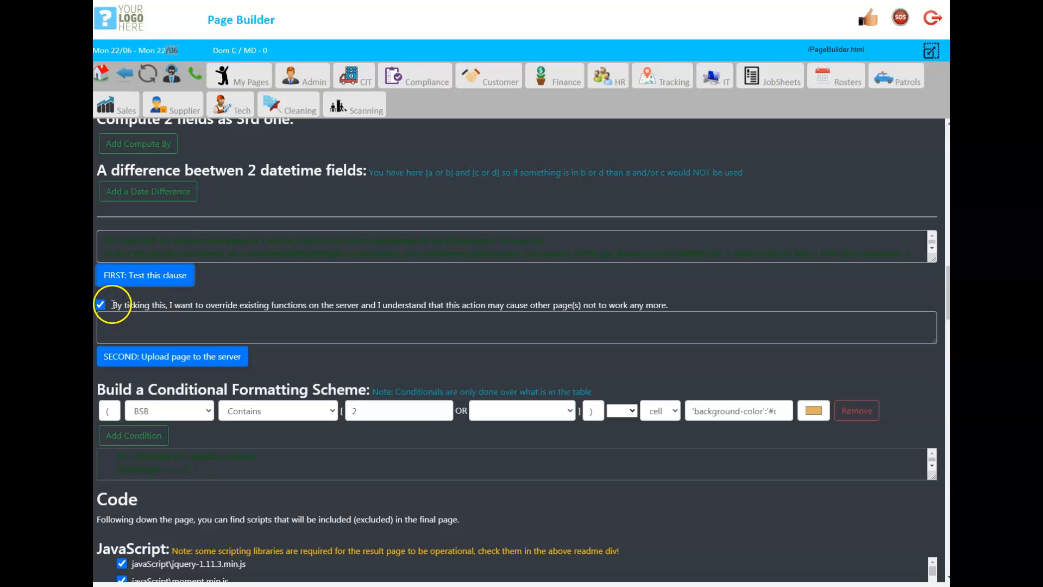
{"action": "left_click", "coordinate": [144, 358]}
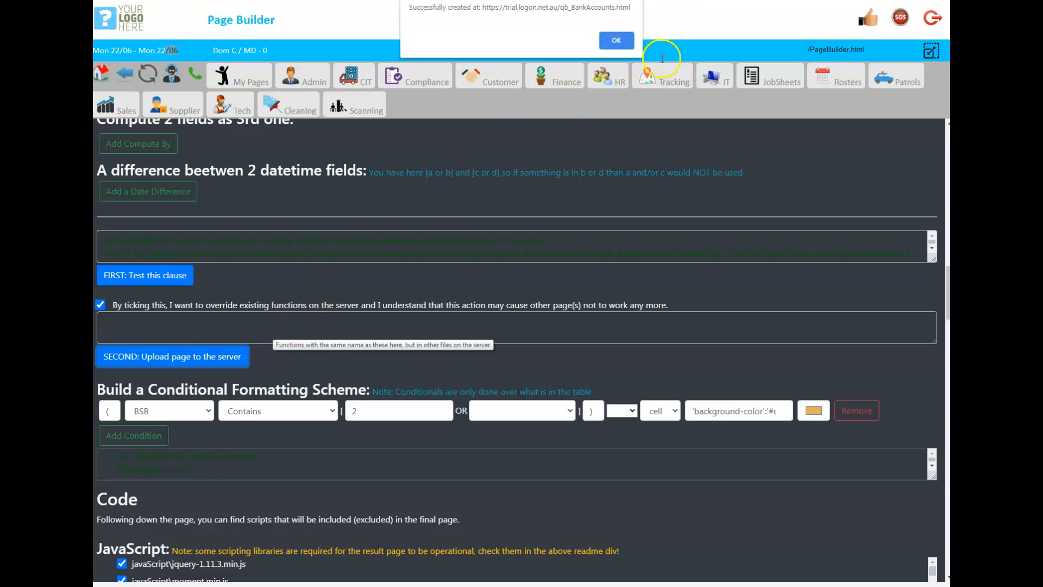
{"action": "left_click_drag", "start_coordinate": [420, 7], "coordinate": [607, 13]}
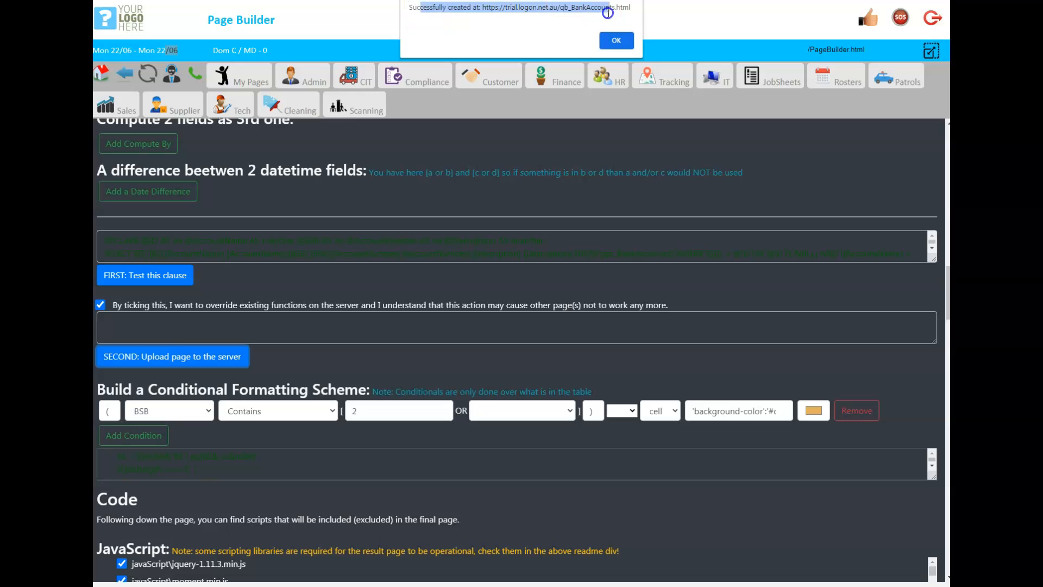
{"action": "left_click", "coordinate": [623, 41]}
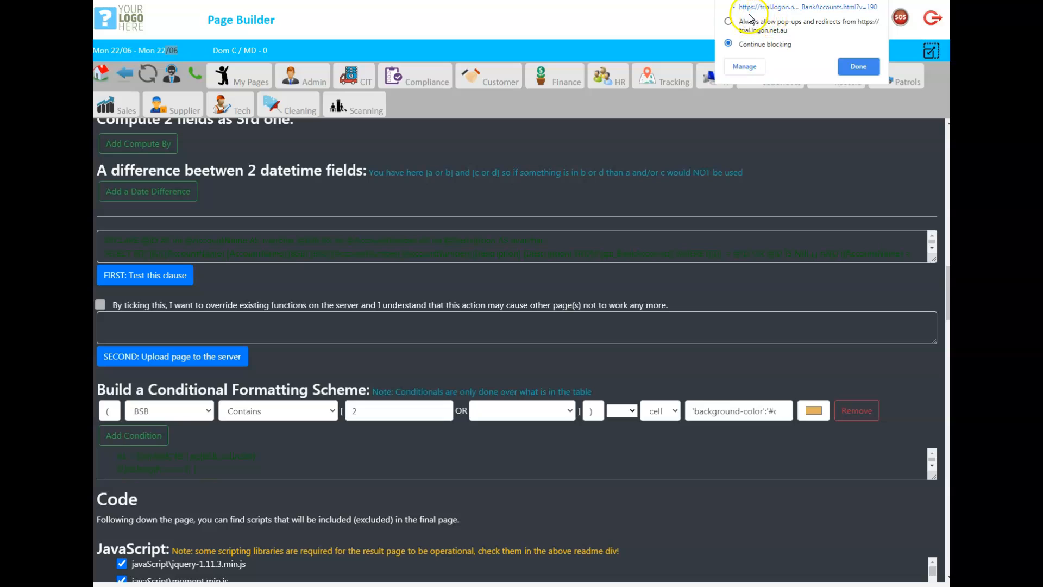
Always allow pop-ups from the site and open the uploaded qb_BankAccounts page.
{"action": "left_click", "coordinate": [734, 23]}
{"action": "left_click", "coordinate": [746, 10]}
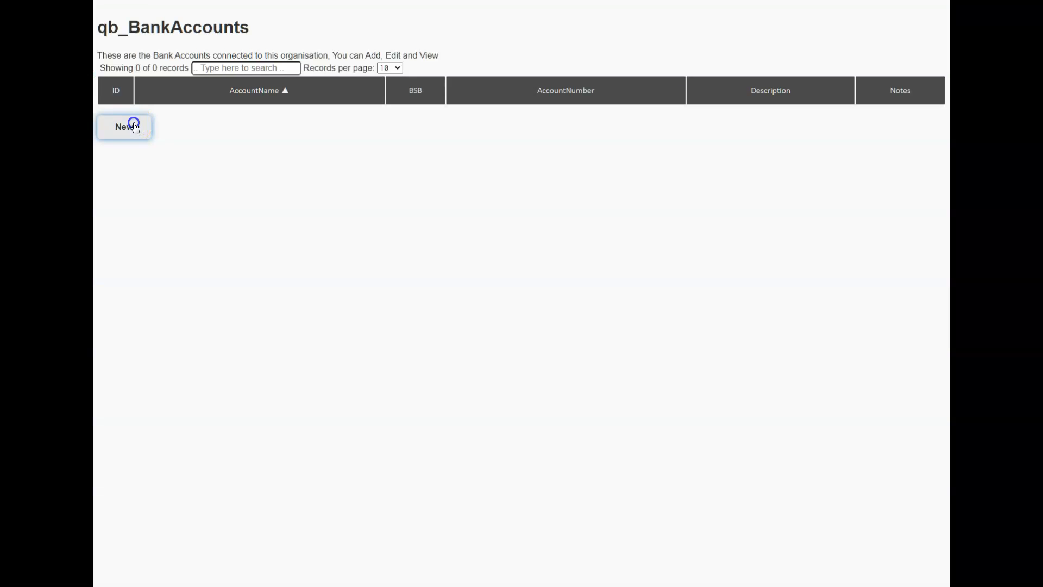
Insert a new bank account record named Test Acc with BSB 123456, an account number and the description "testing".
{"action": "left_click", "coordinate": [134, 127]}
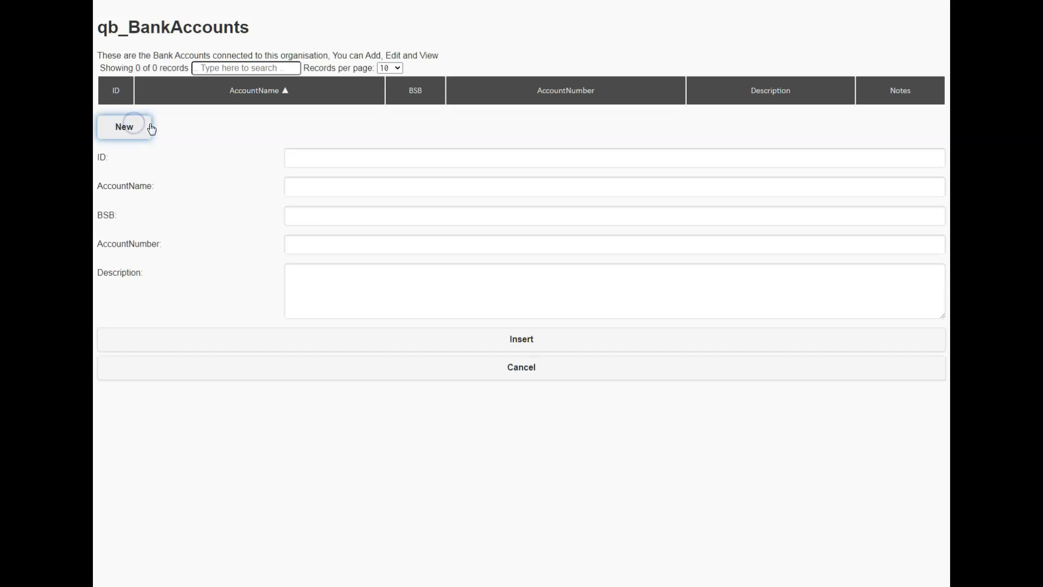
{"action": "left_click", "coordinate": [306, 186]}
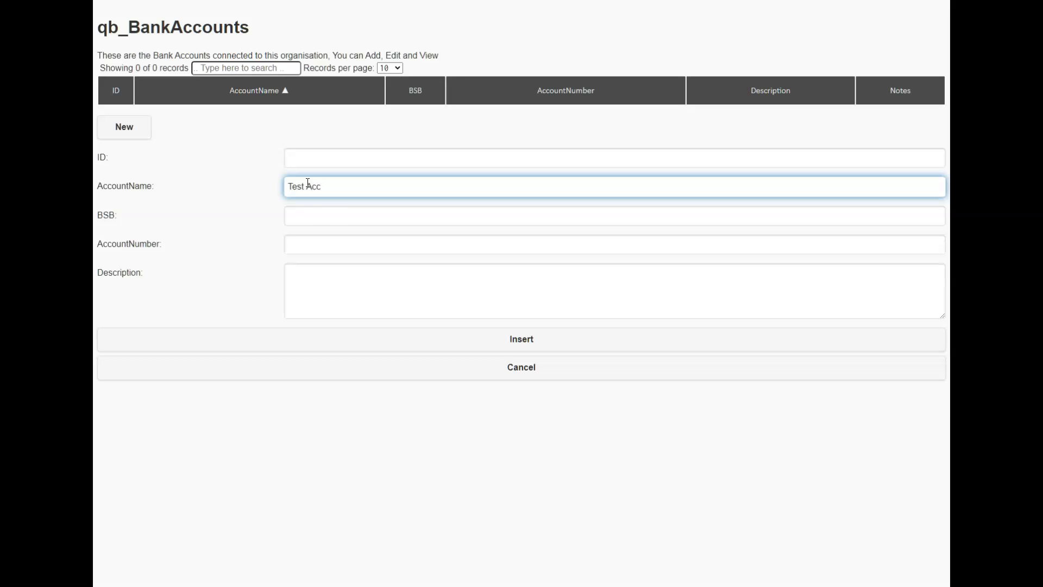
{"action": "left_click", "coordinate": [320, 210]}
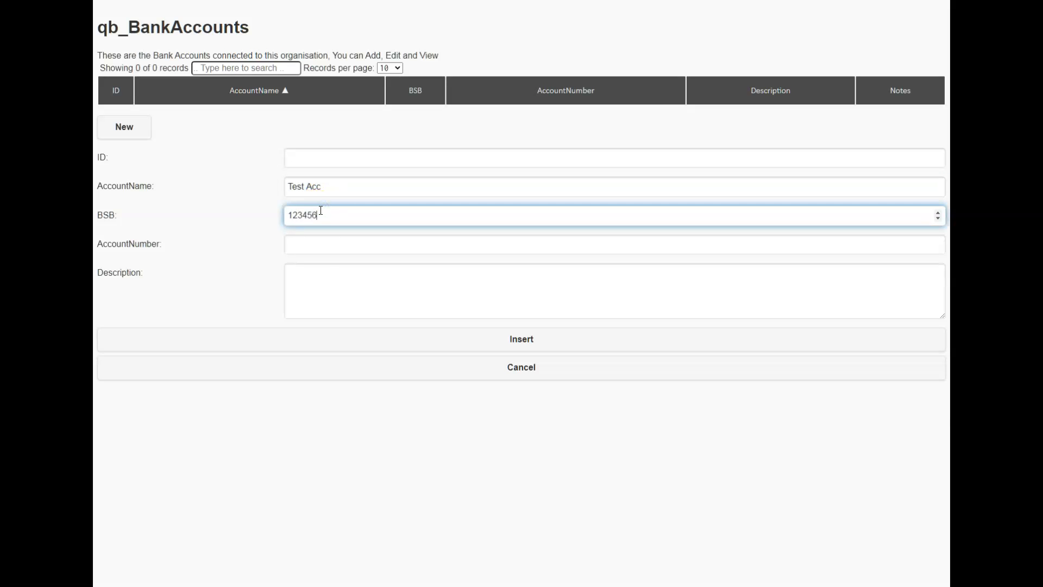
{"action": "left_click", "coordinate": [318, 240]}
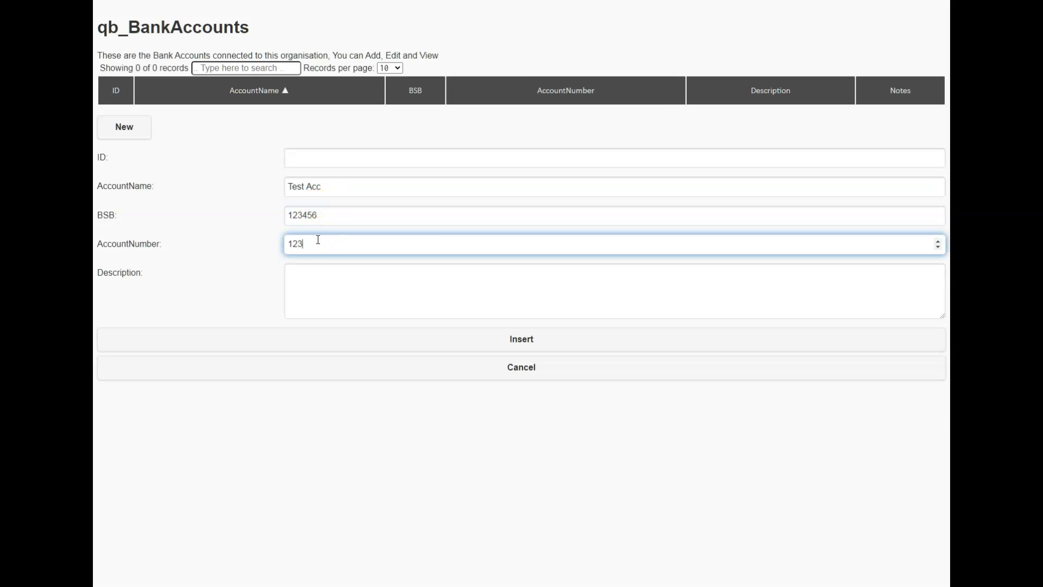
{"action": "type", "text": "1234567"}
{"action": "left_click", "coordinate": [308, 278]}
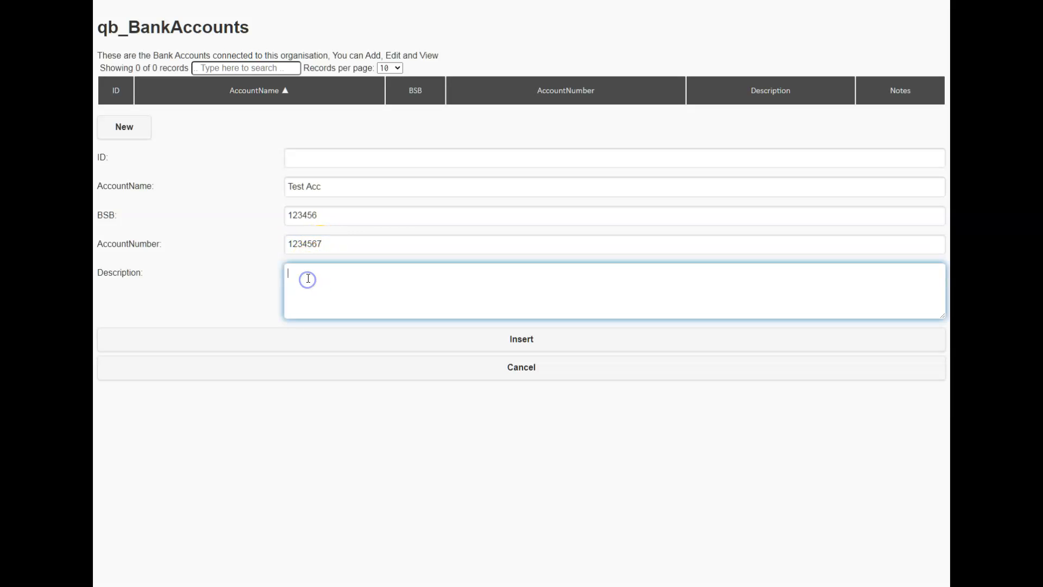
{"action": "type", "text": "testing"}
{"action": "left_click", "coordinate": [407, 309]}
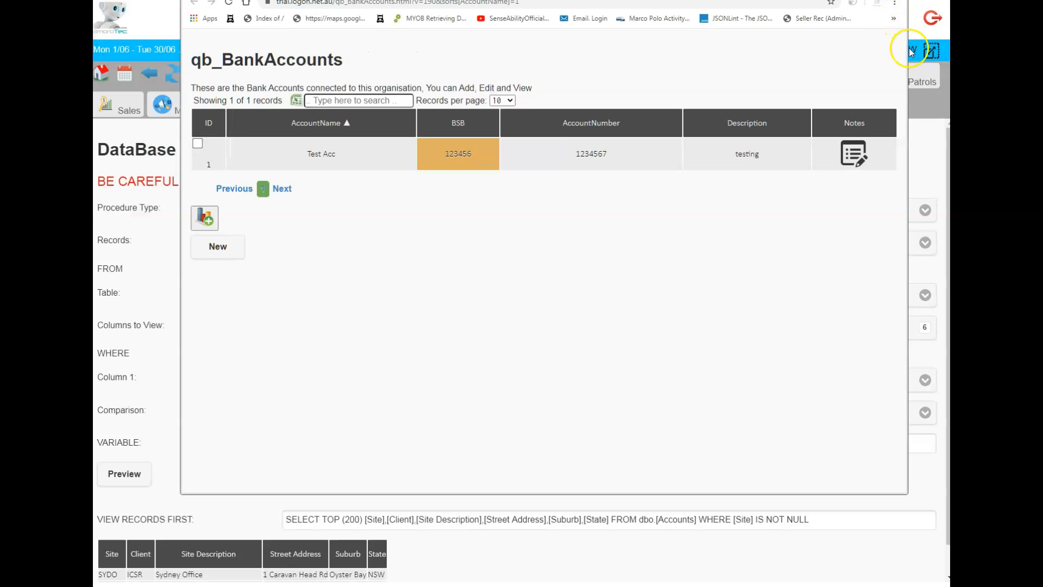
Check how the table and new-record form adapt by narrowing the qb_BankAccounts window and widening it again.
{"action": "left_click_drag", "start_coordinate": [907, 49], "coordinate": [461, 84]}
{"action": "left_click", "coordinate": [220, 267]}
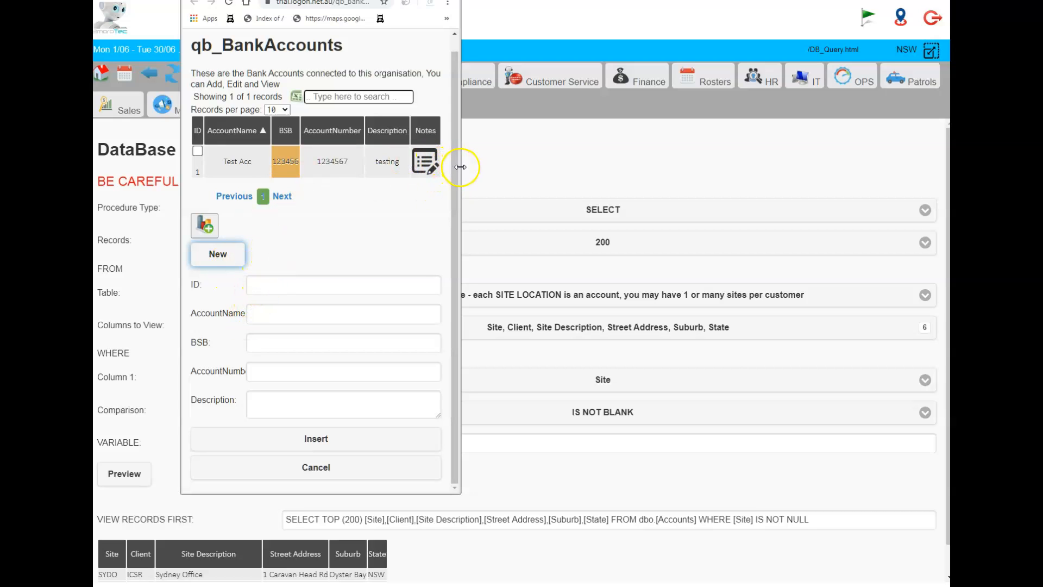
{"action": "left_click_drag", "start_coordinate": [461, 167], "coordinate": [832, 191]}
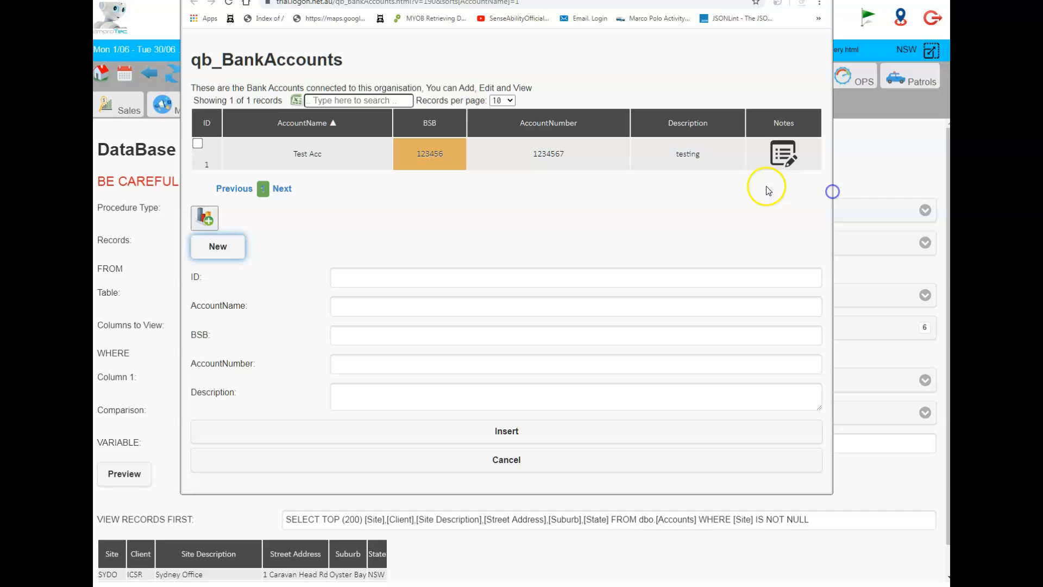
Use the Test Acc record's Notes action to set its description to "this is a new note".
{"action": "left_click", "coordinate": [781, 162]}
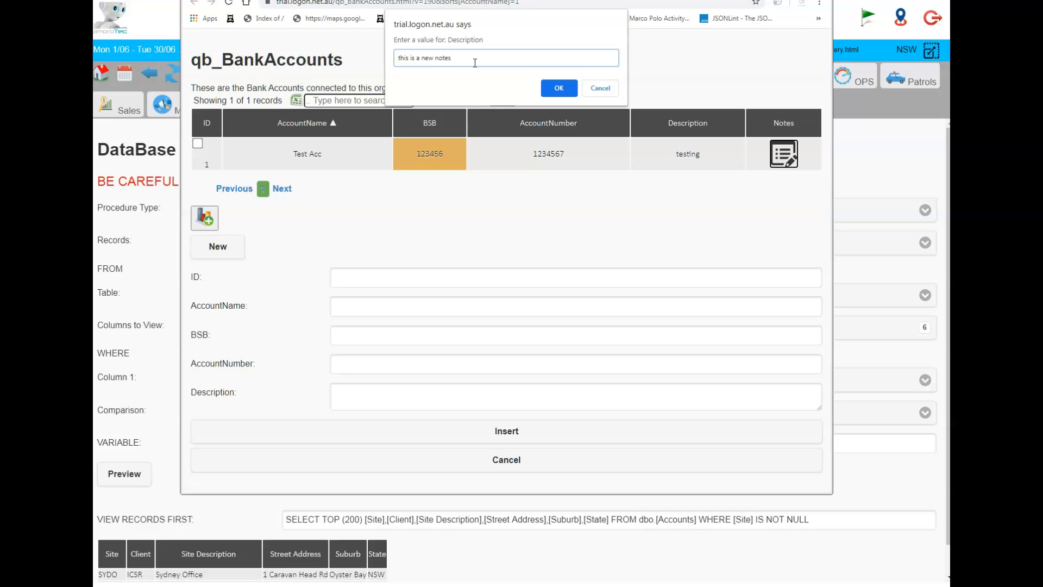
{"action": "left_click", "coordinate": [558, 87]}
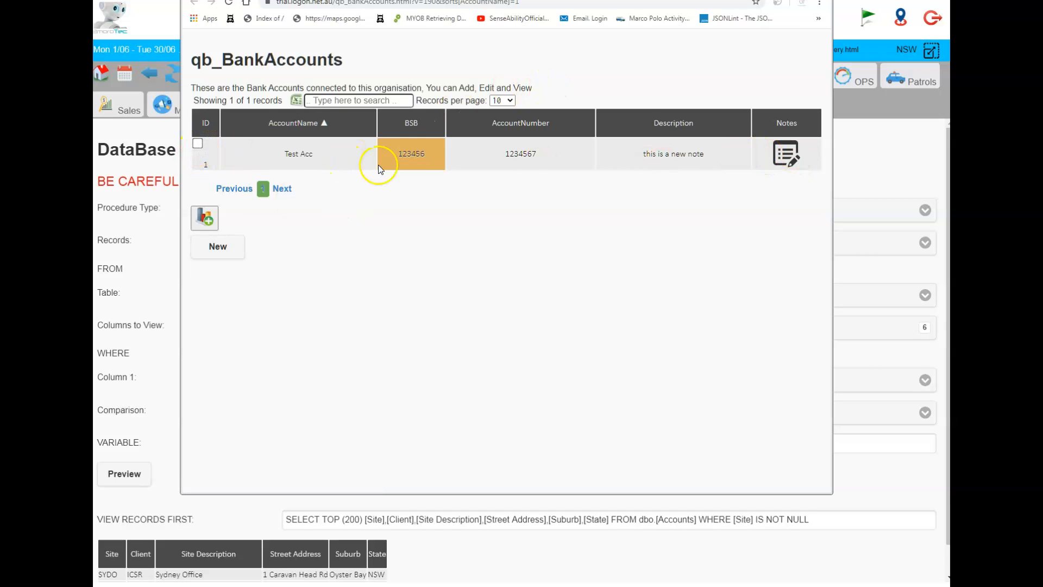
Open the Test Acc record's edit form to review its fields and available actions, and close it without saving.
{"action": "left_click", "coordinate": [199, 144]}
{"action": "left_click_drag", "start_coordinate": [409, 319], "coordinate": [329, 321]}
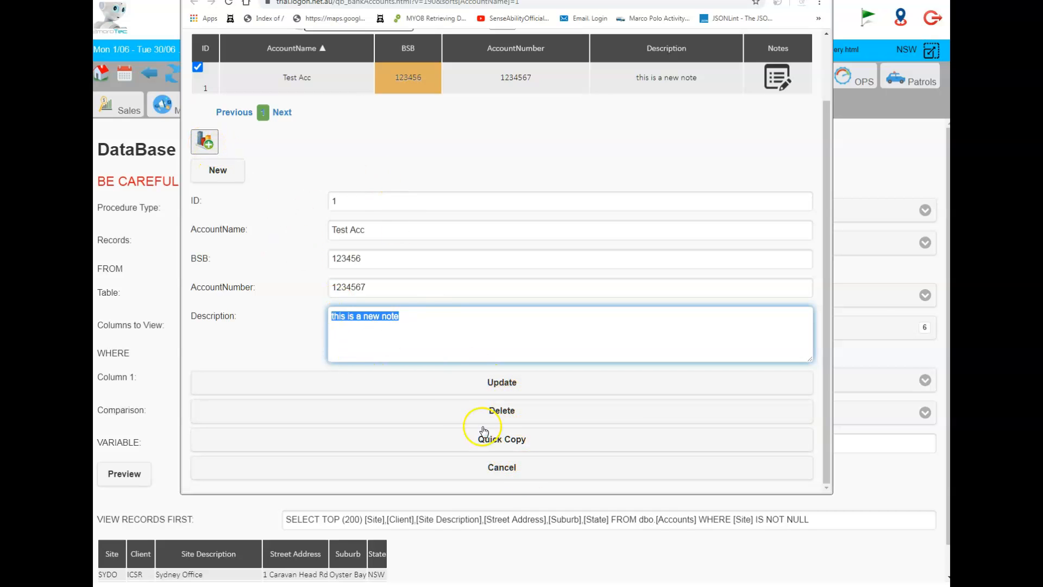
{"action": "left_click", "coordinate": [429, 468]}
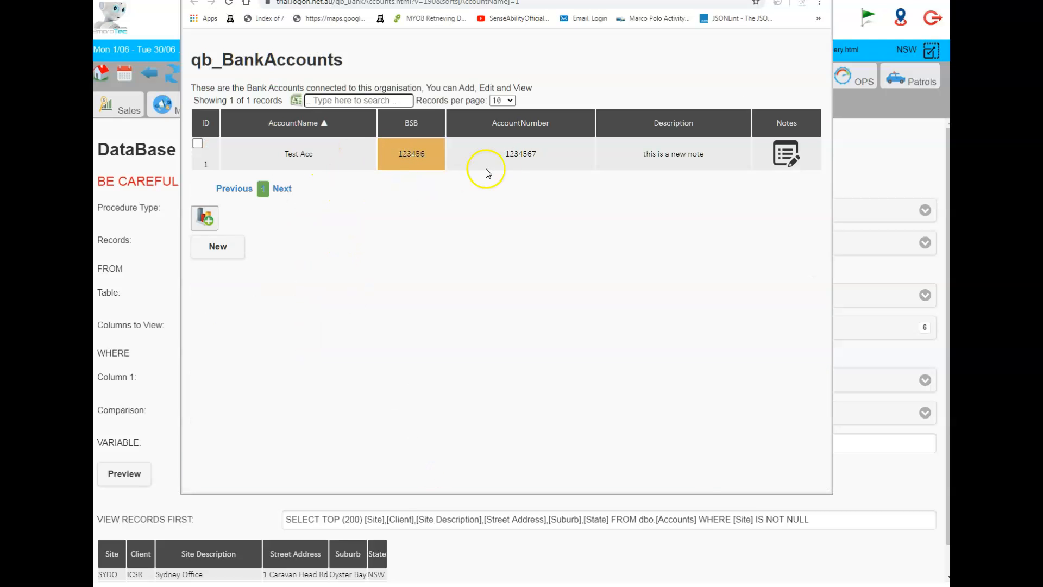
{"action": "left_click_drag", "start_coordinate": [201, 89], "coordinate": [437, 88]}
{"action": "left_click", "coordinate": [571, 73]}
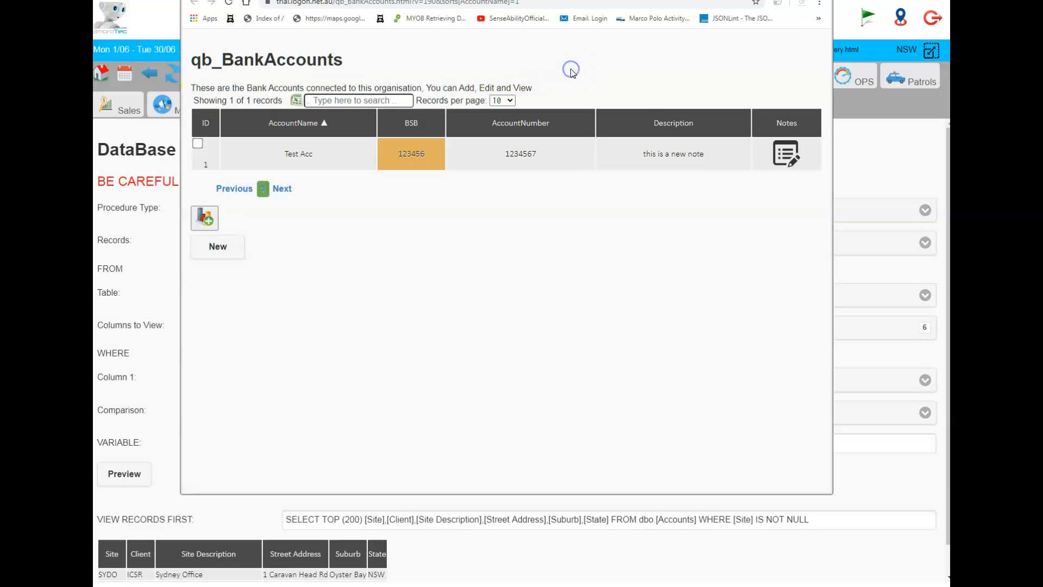